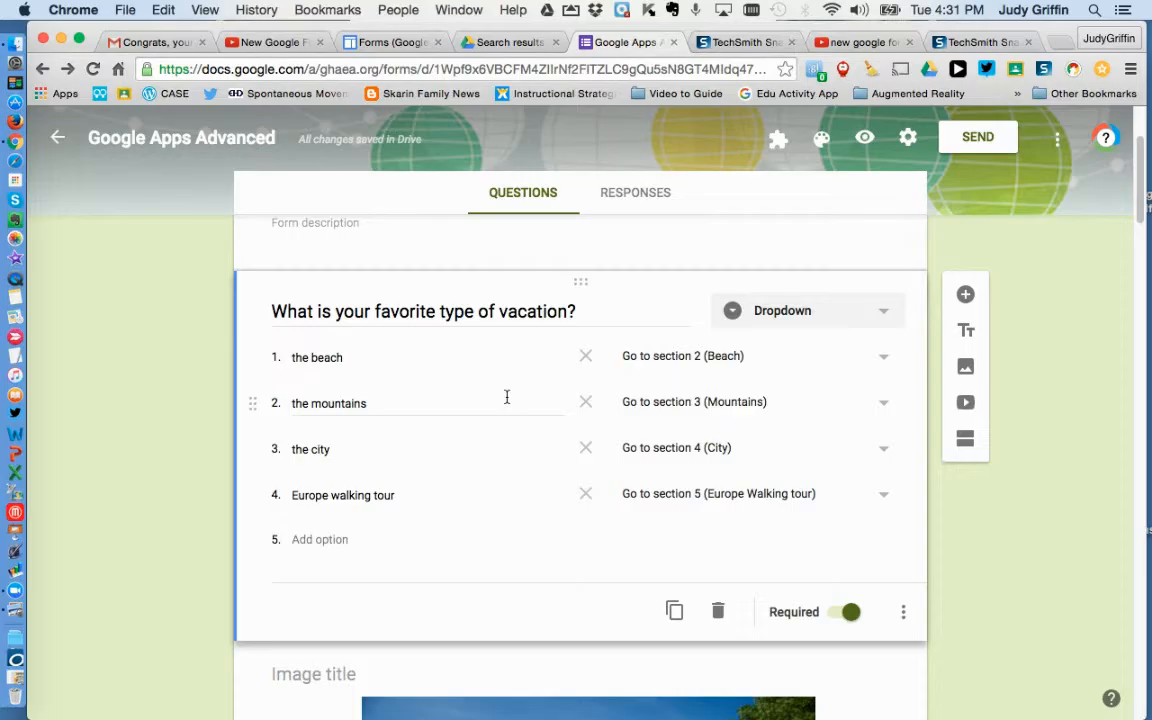
# Step: Rename the form title to "Vacation - example"
pyautogui.scroll(3, 1147, 143)
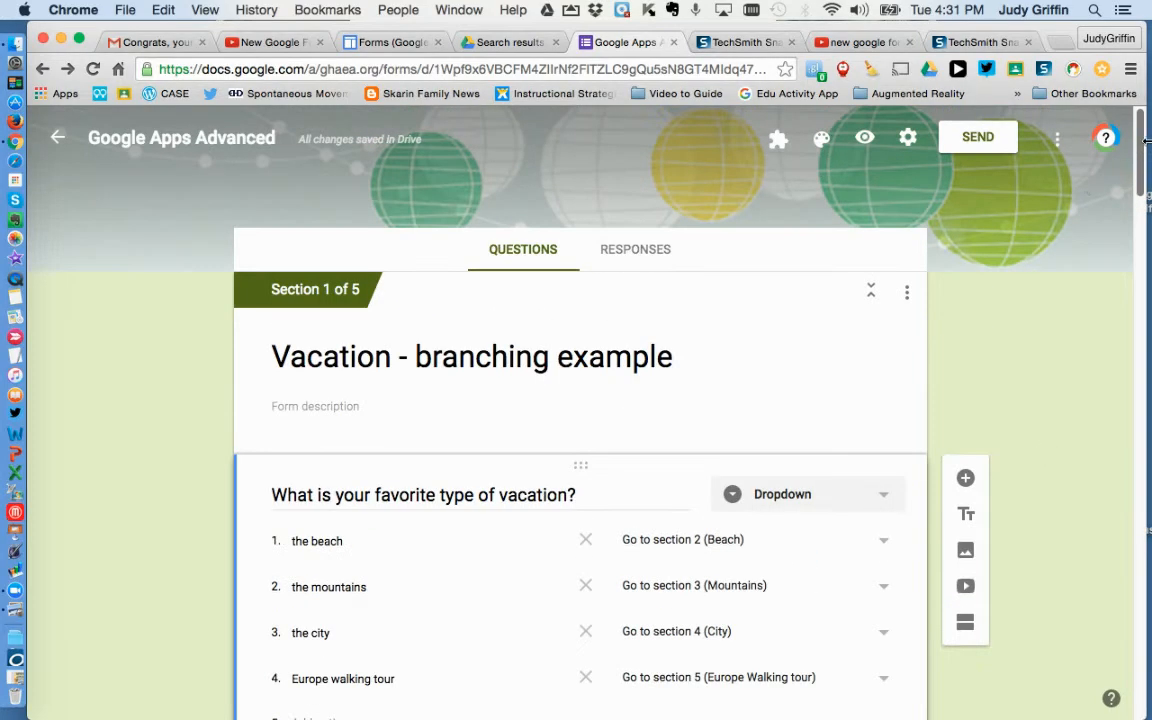
pyautogui.click(610, 355)
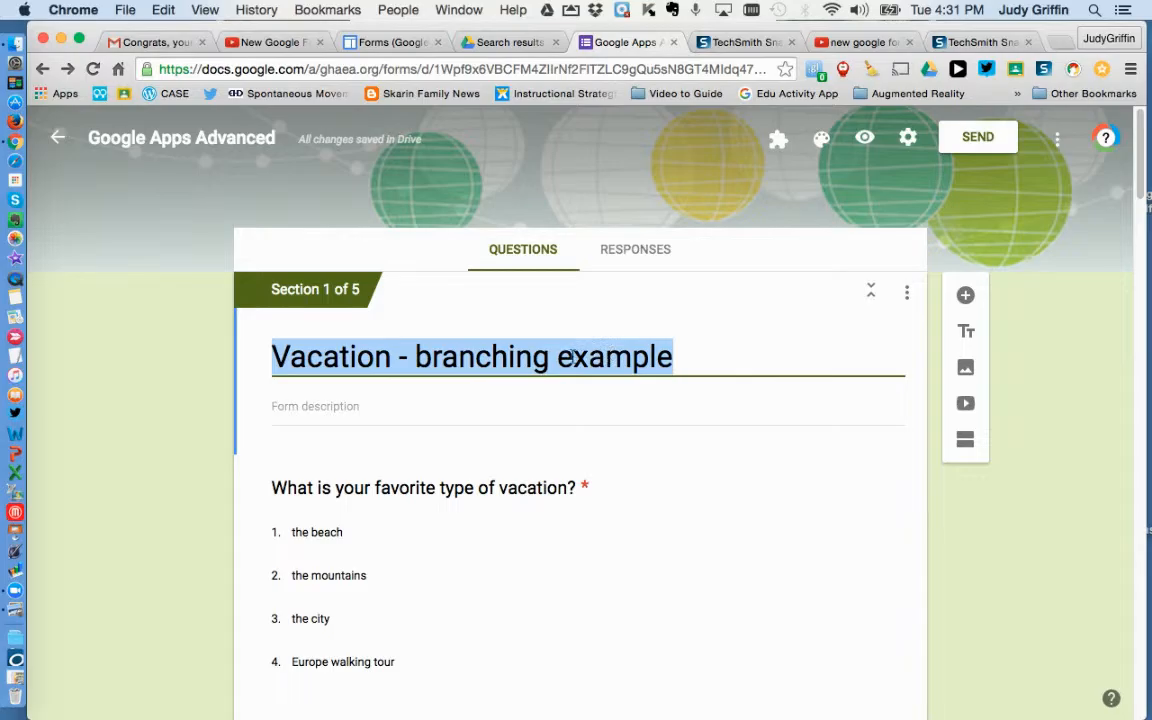
pyautogui.click(568, 356)
pyautogui.press('BackSpace')
pyautogui.press('BackSpace')
pyautogui.press('BackSpace')
pyautogui.press('BackSpace')
pyautogui.press('BackSpace')
pyautogui.press('BackSpace')
pyautogui.press('BackSpace')
pyautogui.press('BackSpace')
pyautogui.press('BackSpace')
pyautogui.press('BackSpace')
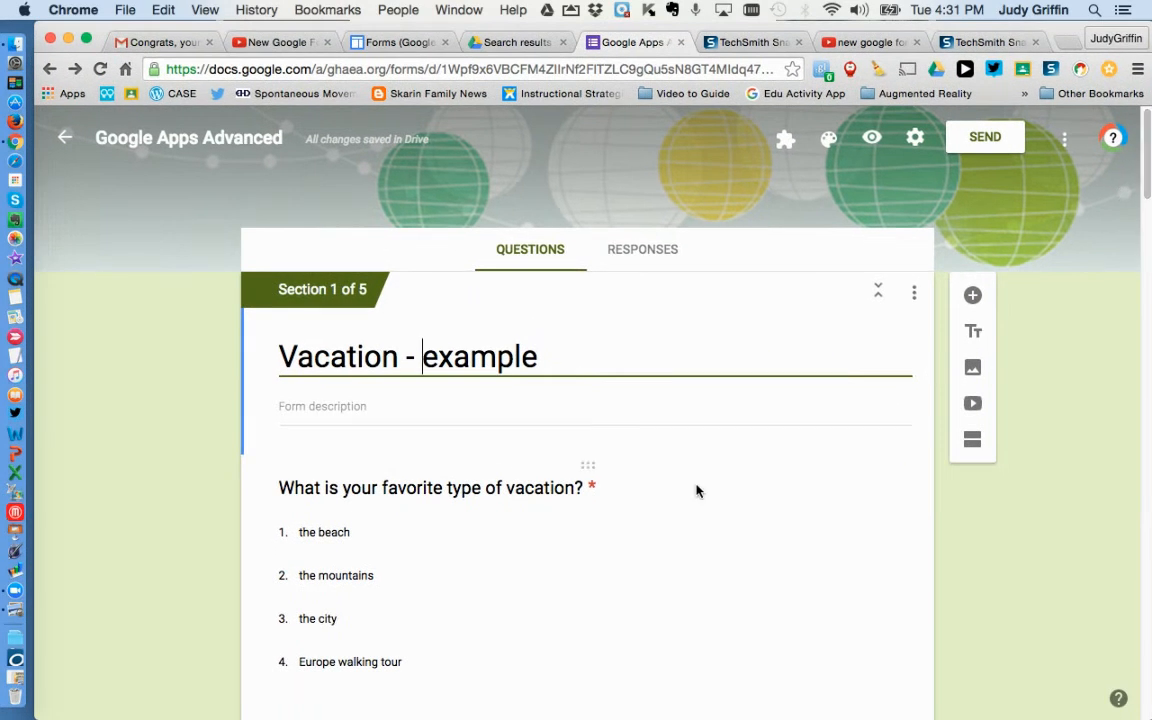
# Step: Open the vacation question's more-options menu to inspect its section-branching setting
pyautogui.click(504, 533)
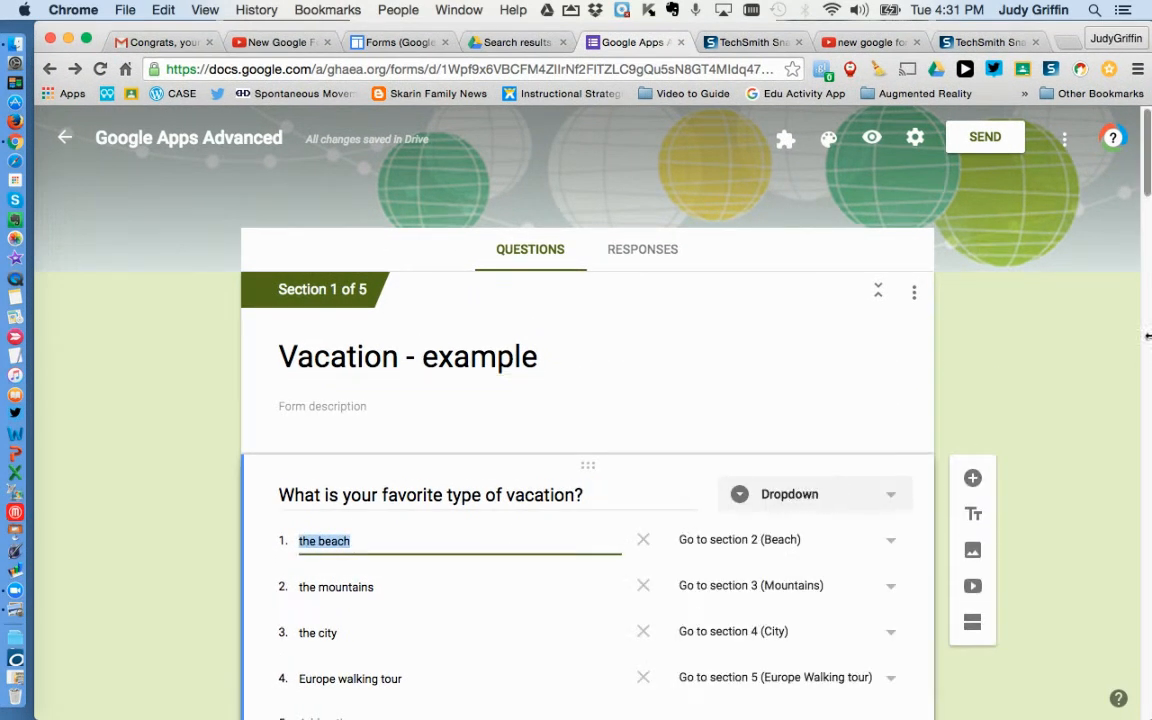
pyautogui.scroll(-5, 1148, 165)
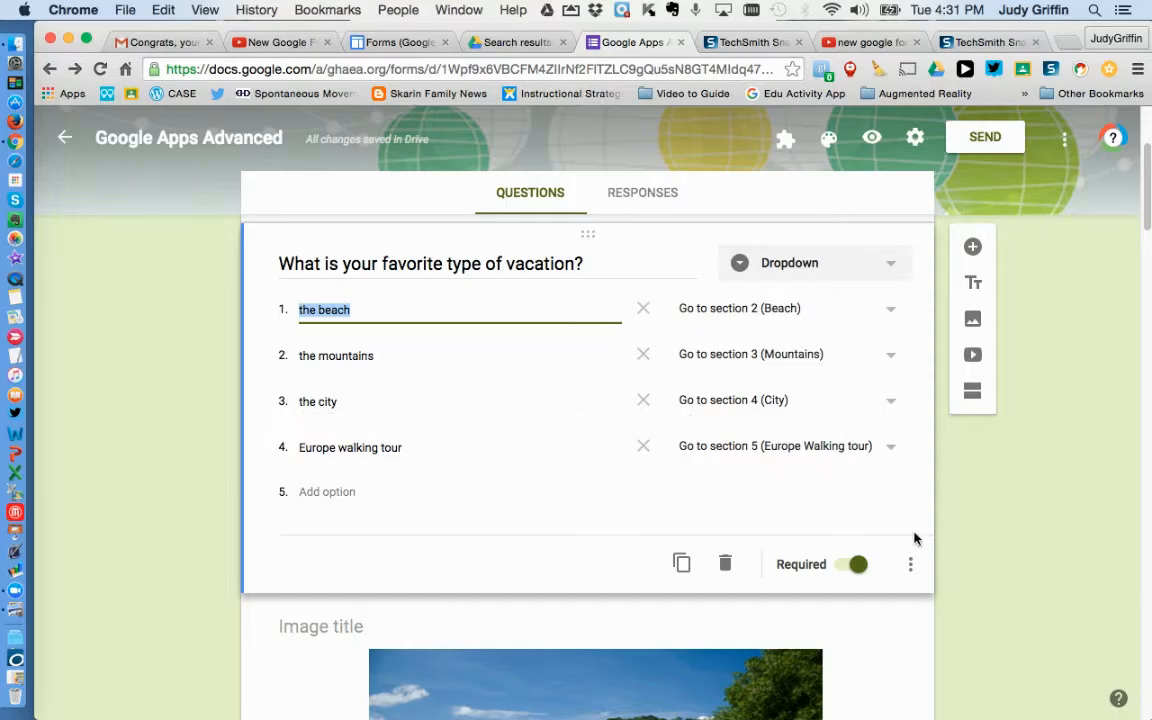
pyautogui.click(911, 568)
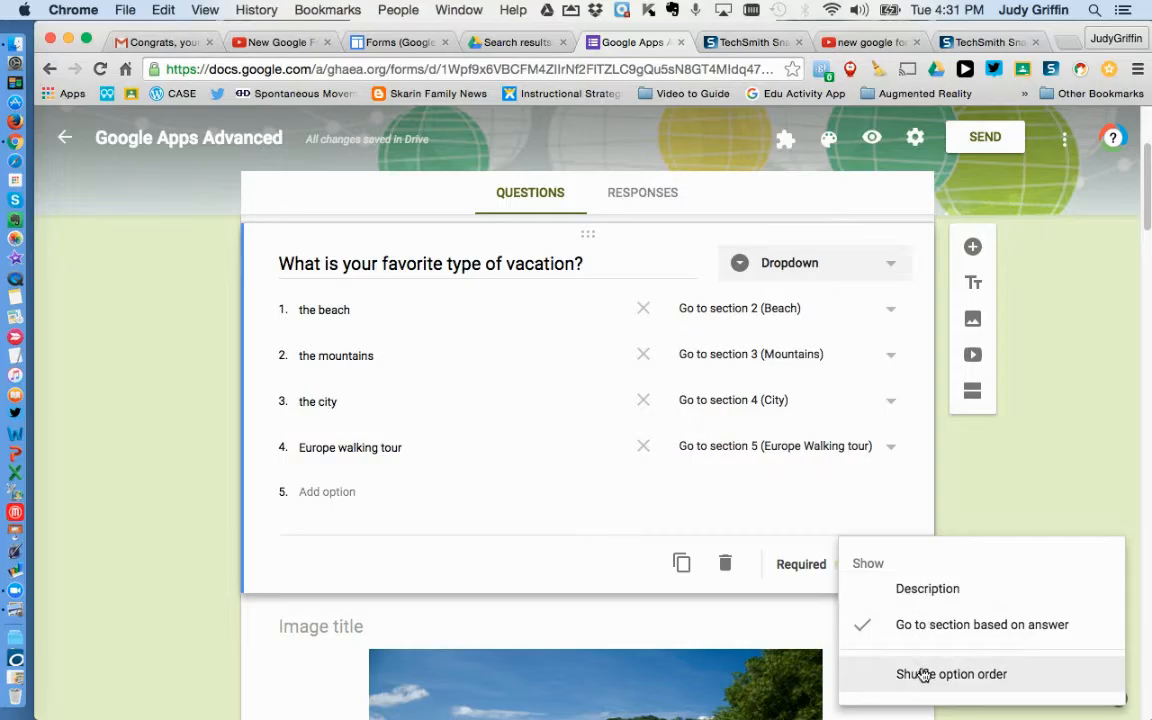
pyautogui.click(1139, 226)
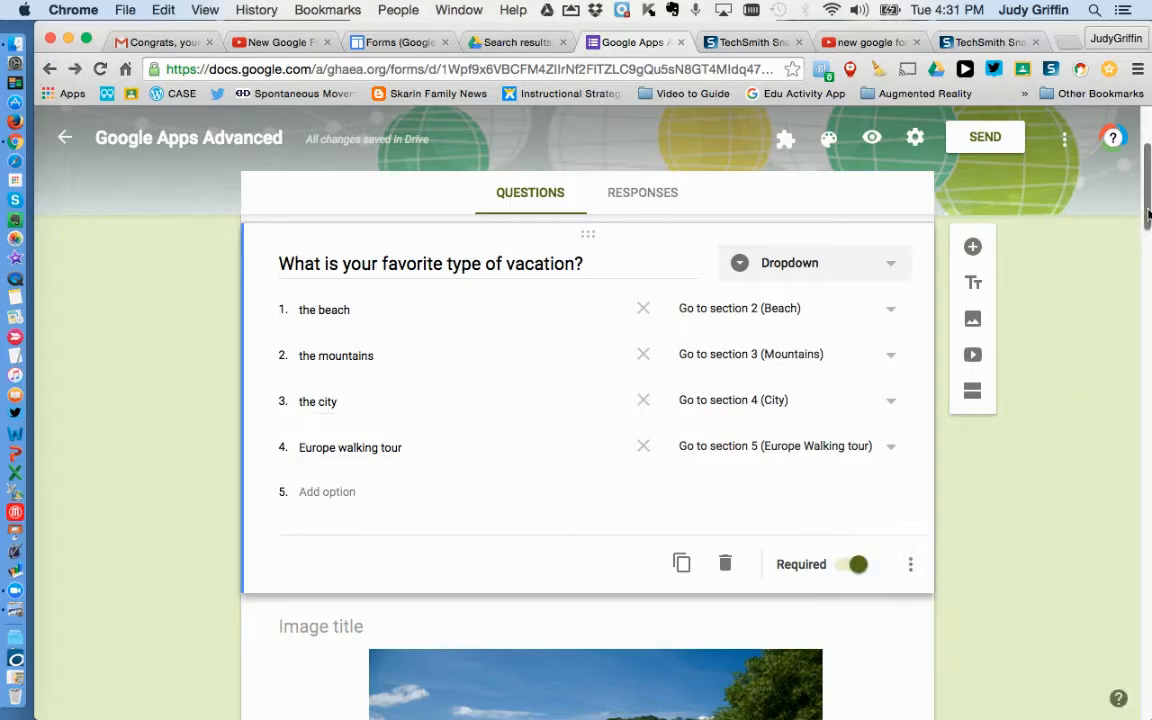
# Step: Scroll to the beach question and inspect its more-options menu
pyautogui.scroll(-1, 1148, 218)
pyautogui.moveTo(1148, 218); pyautogui.dragTo(1145, 363)
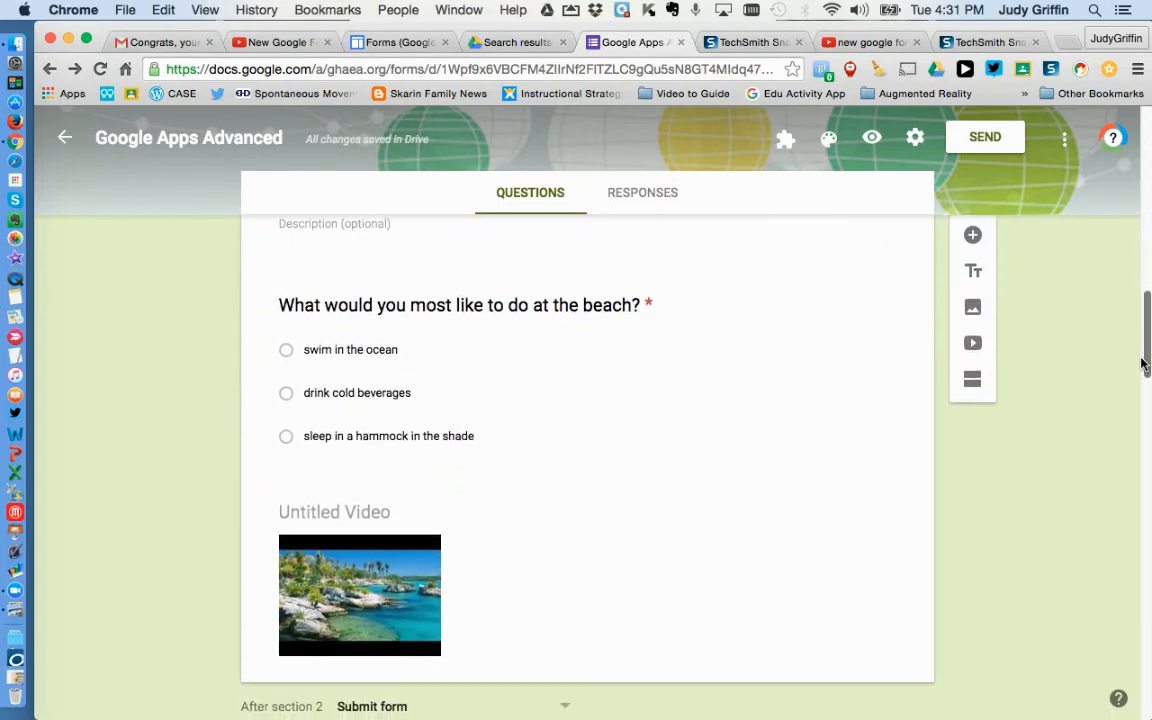
pyautogui.click(386, 400)
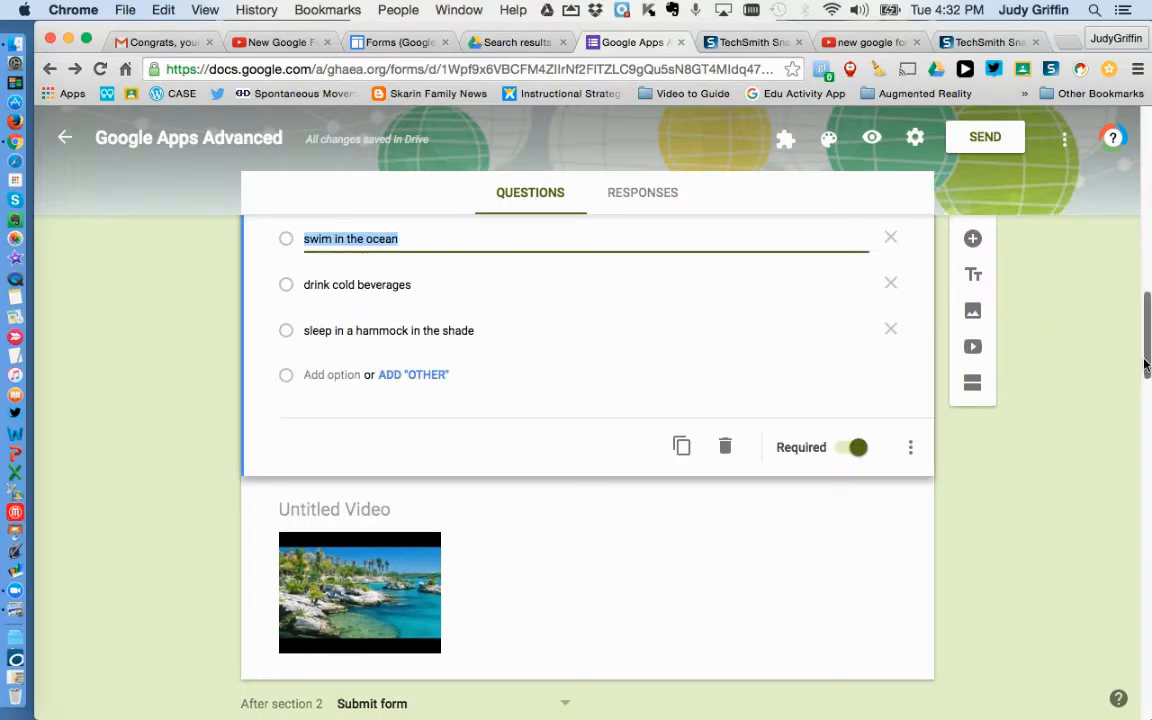
pyautogui.scroll(2, 1145, 365)
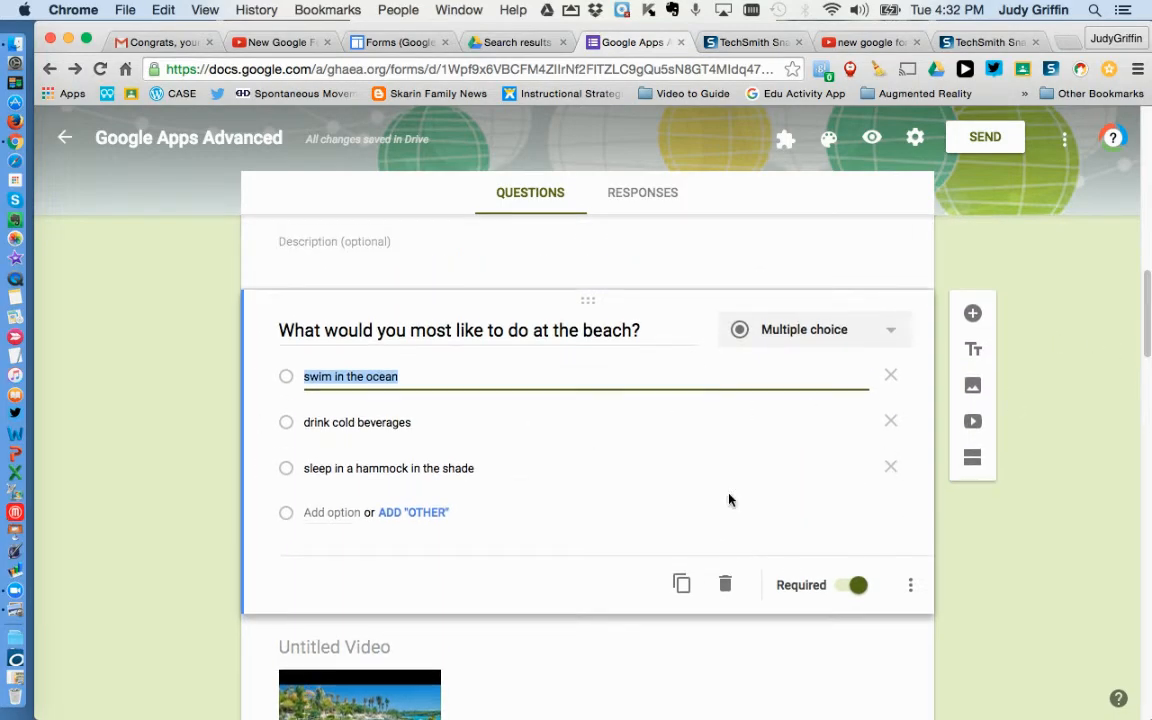
pyautogui.click(910, 585)
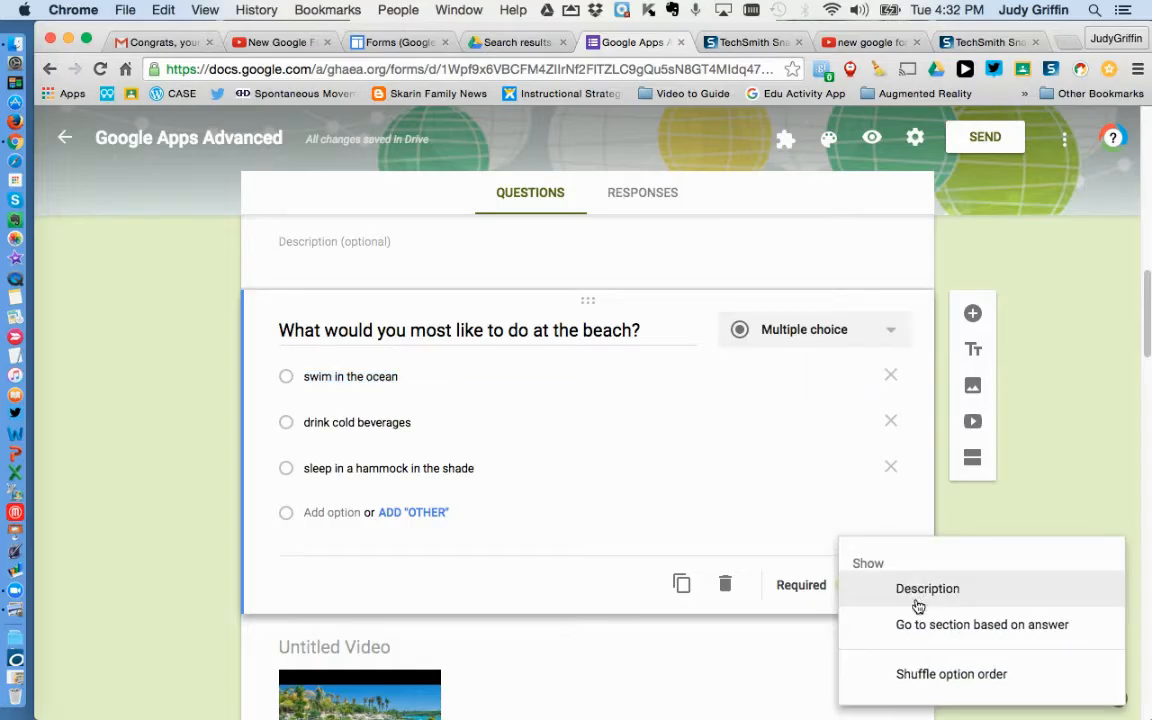
pyautogui.moveTo(1148, 340); pyautogui.dragTo(1148, 458)
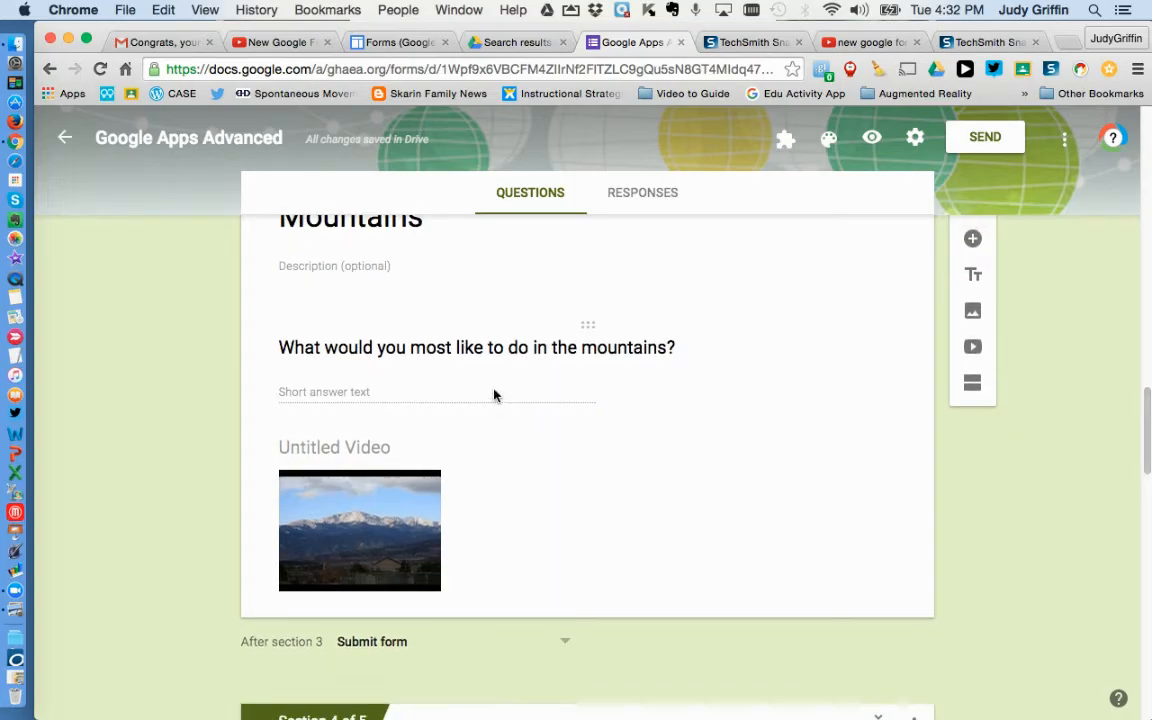
pyautogui.scroll(10, 493, 395)
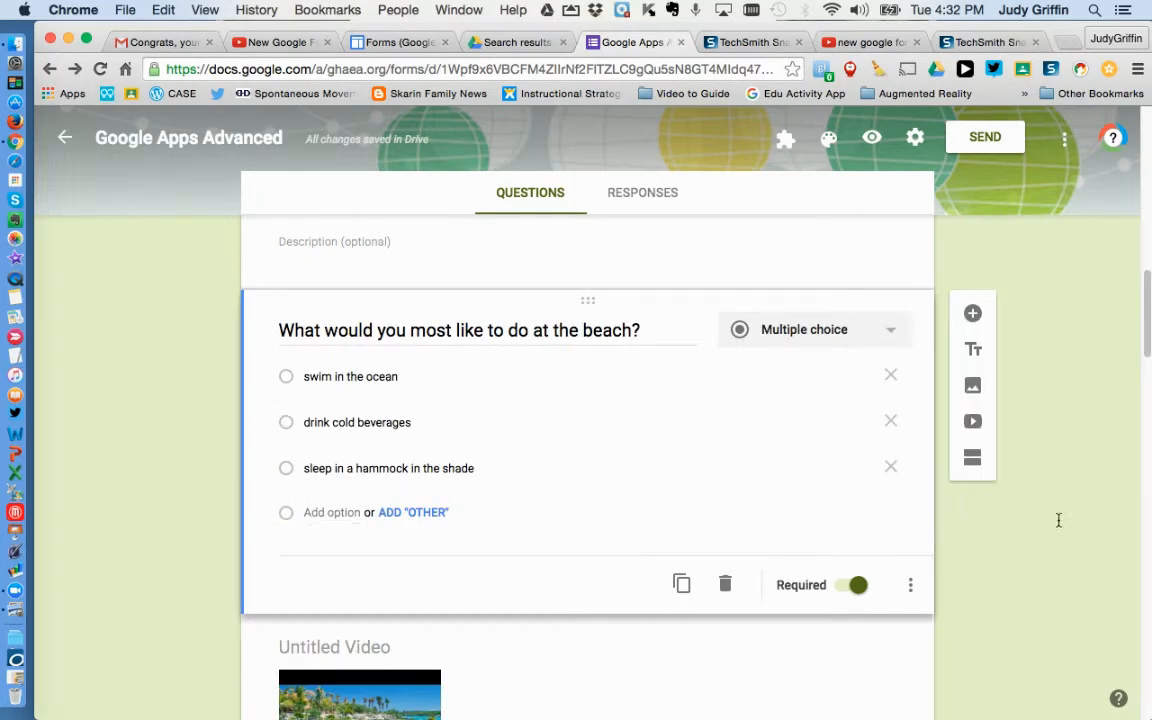
pyautogui.moveTo(1146, 334); pyautogui.dragTo(1147, 437)
# Step: Turn on data validation for the mountains short-answer question
pyautogui.click(491, 448)
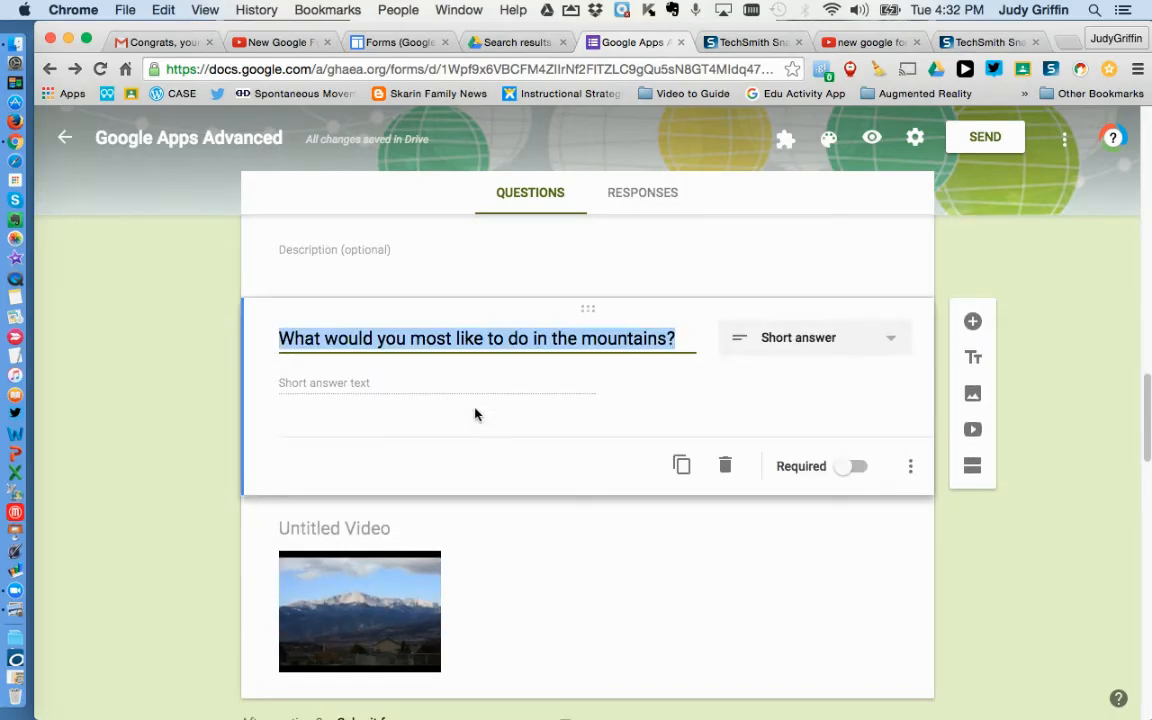
pyautogui.click(912, 467)
pyautogui.click(912, 467)
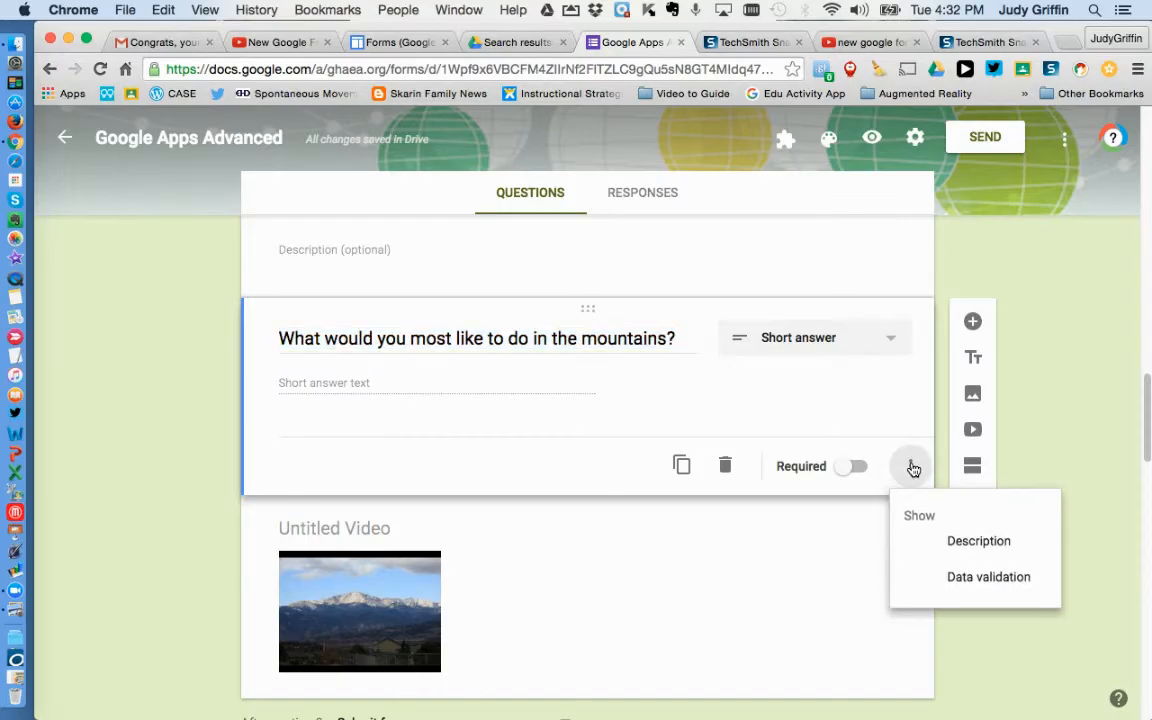
pyautogui.click(958, 580)
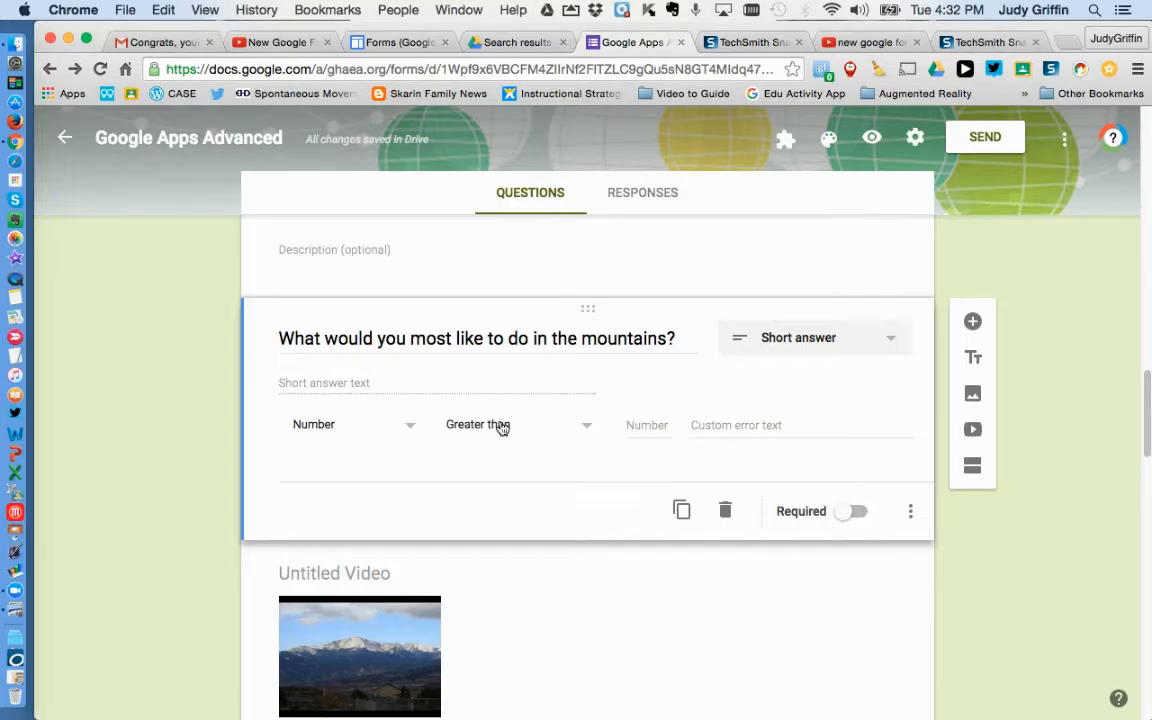
# Step: Set the validation to Number, Greater than 10
pyautogui.click(408, 428)
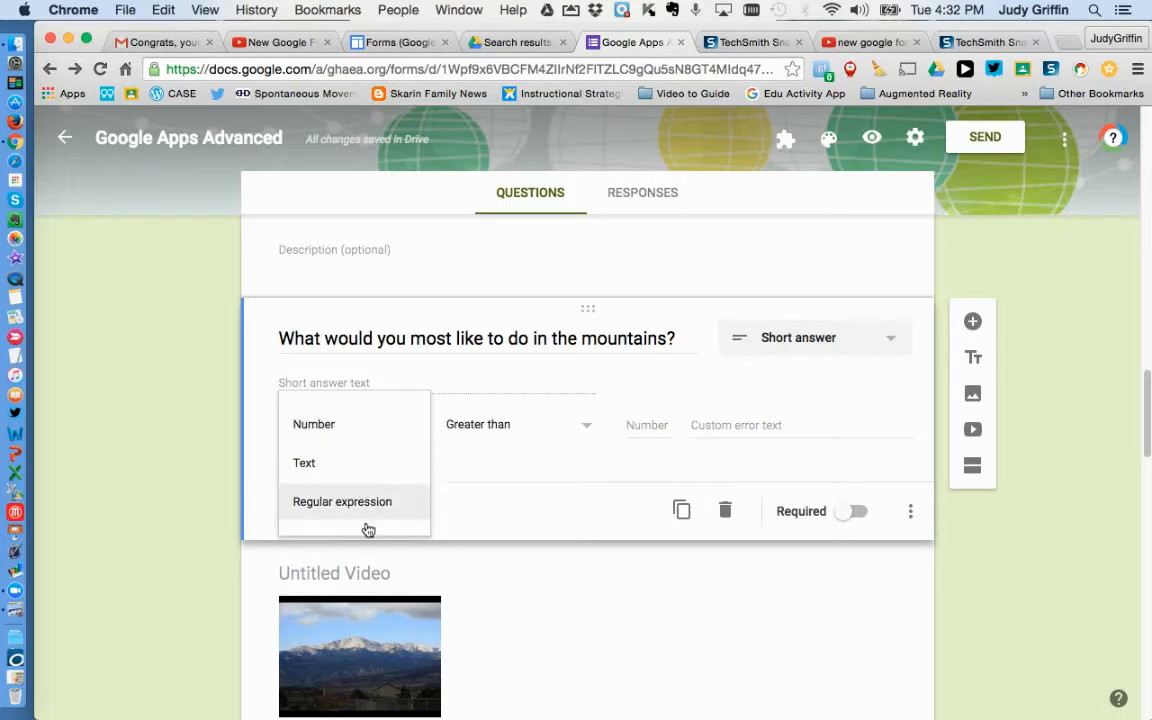
pyautogui.click(383, 434)
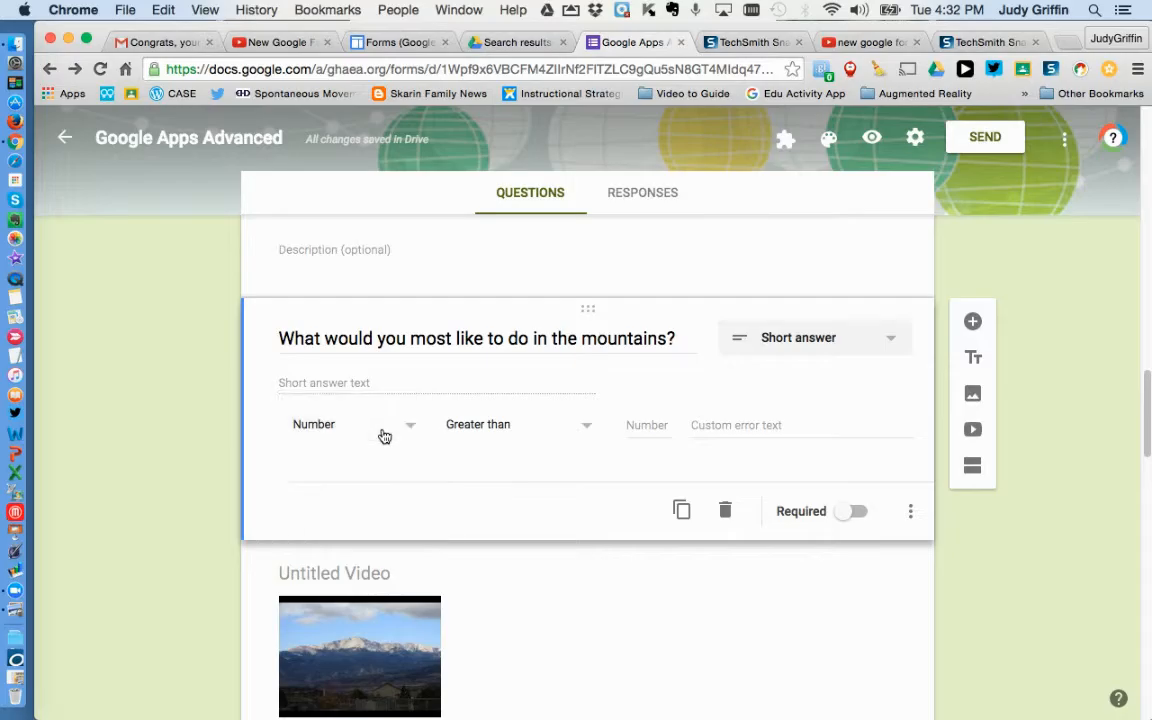
pyautogui.click(581, 429)
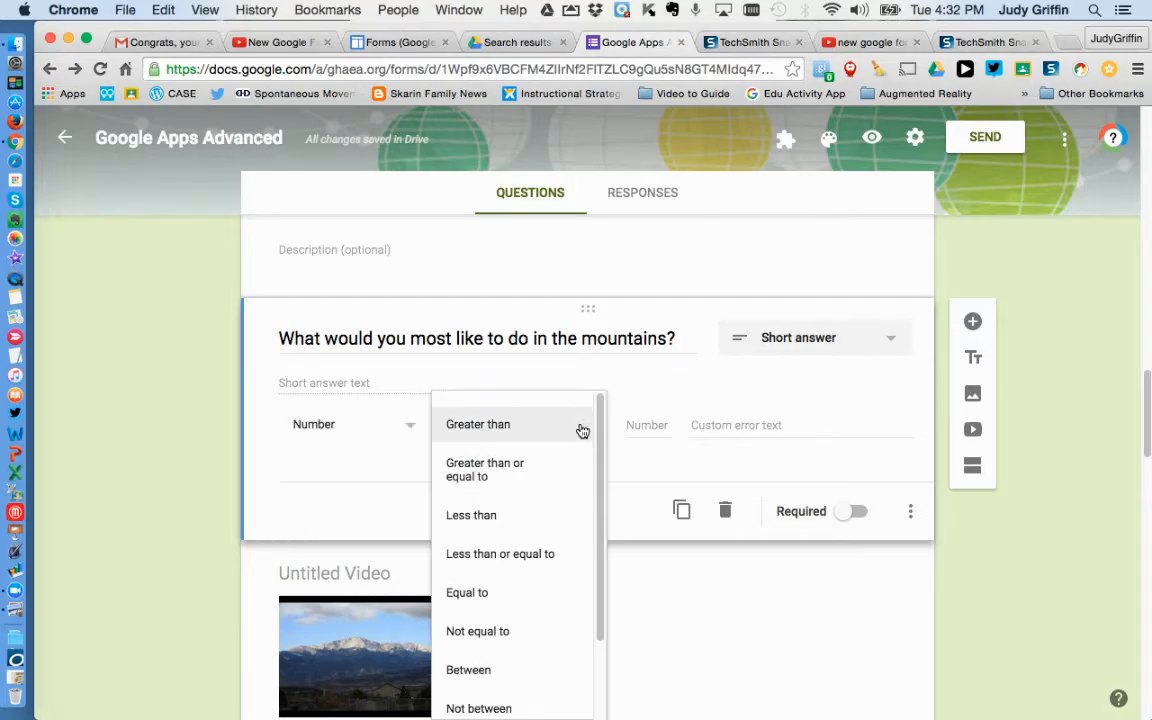
pyautogui.moveTo(604, 437)
pyautogui.mouseDown()
pyautogui.moveTo(601, 537)
pyautogui.moveTo(605, 431)
pyautogui.mouseUp()
pyautogui.click(506, 424)
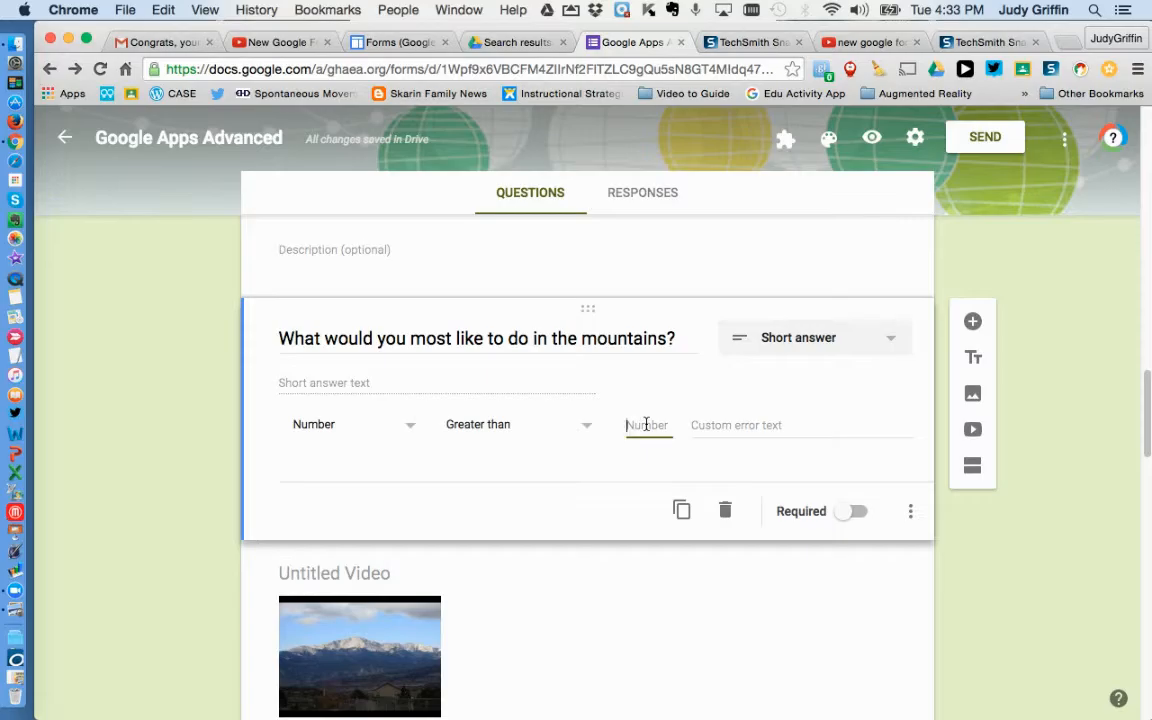
pyautogui.write('10')
pyautogui.click(722, 432)
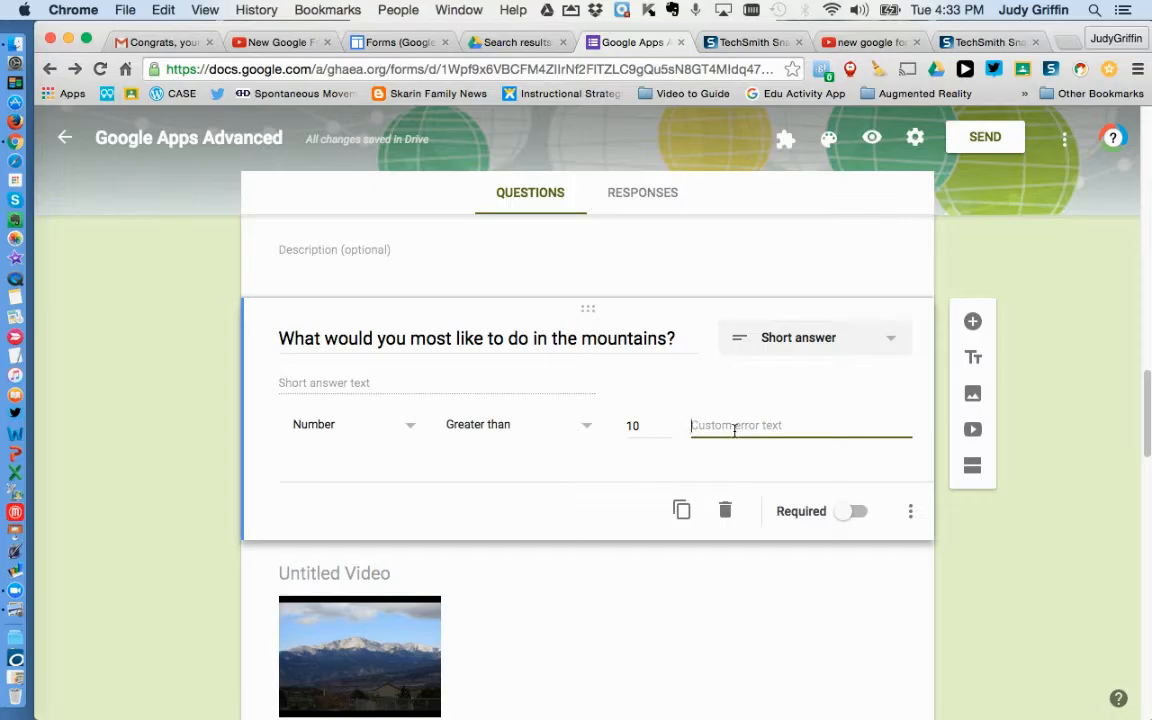
# Step: Switch the validation to Text requiring an Email address
pyautogui.click(409, 428)
pyautogui.click(388, 462)
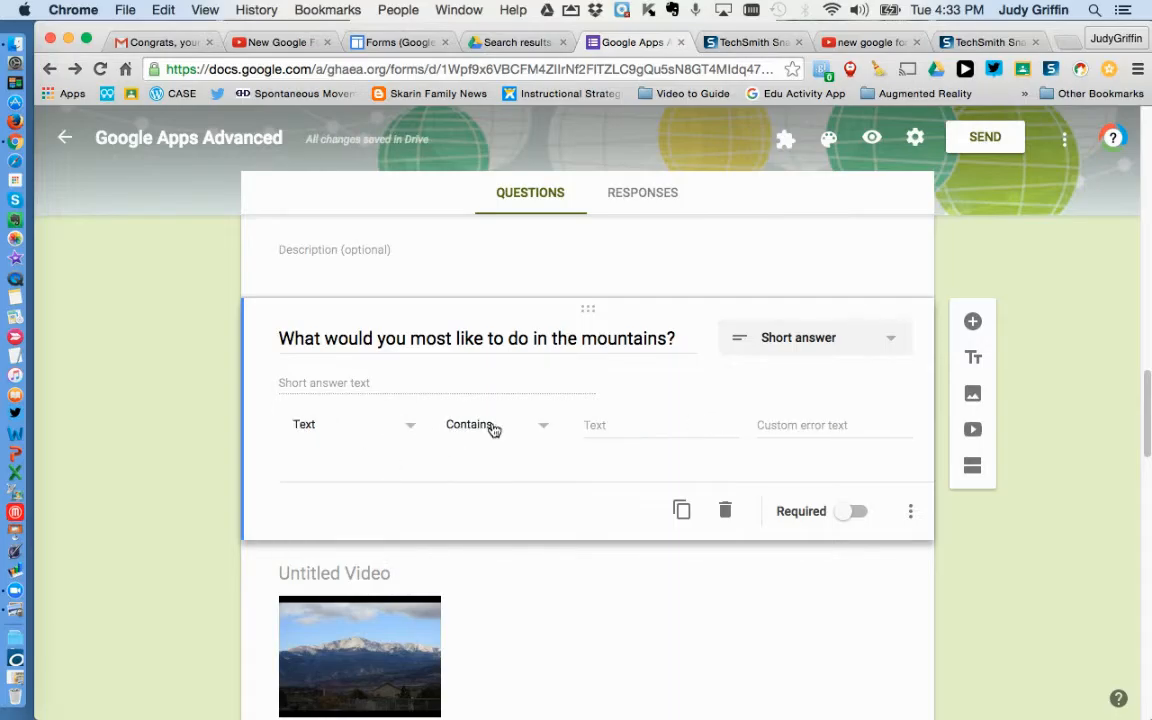
pyautogui.click(543, 430)
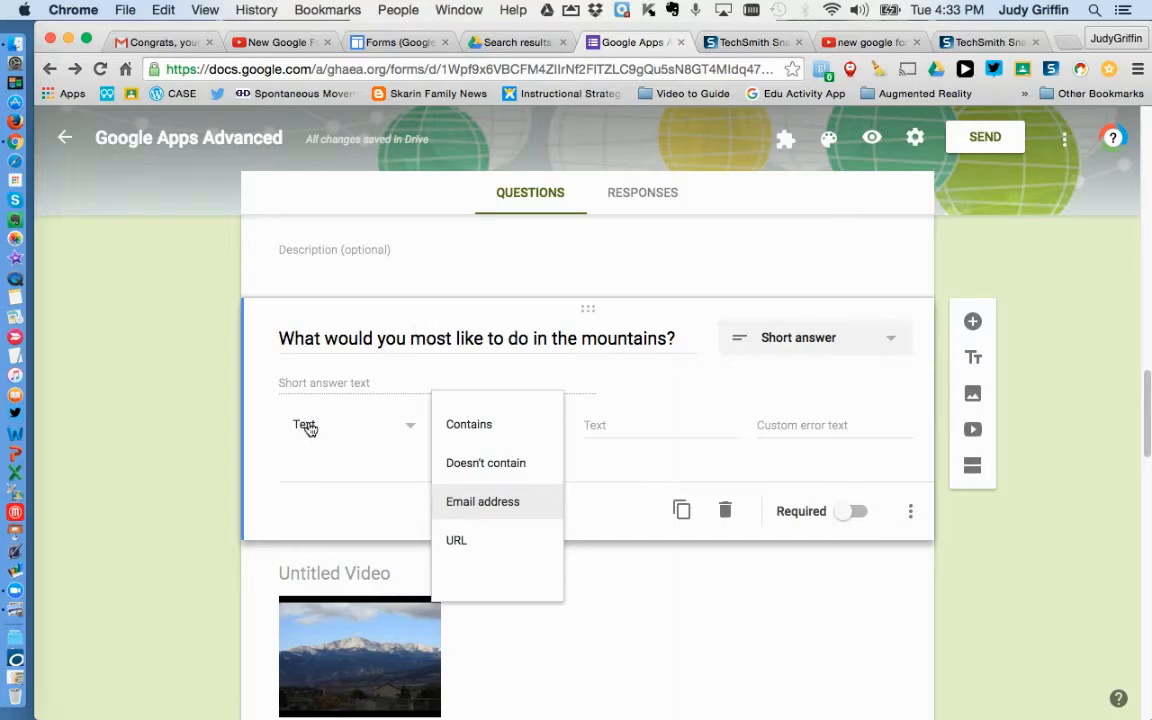
pyautogui.click(502, 503)
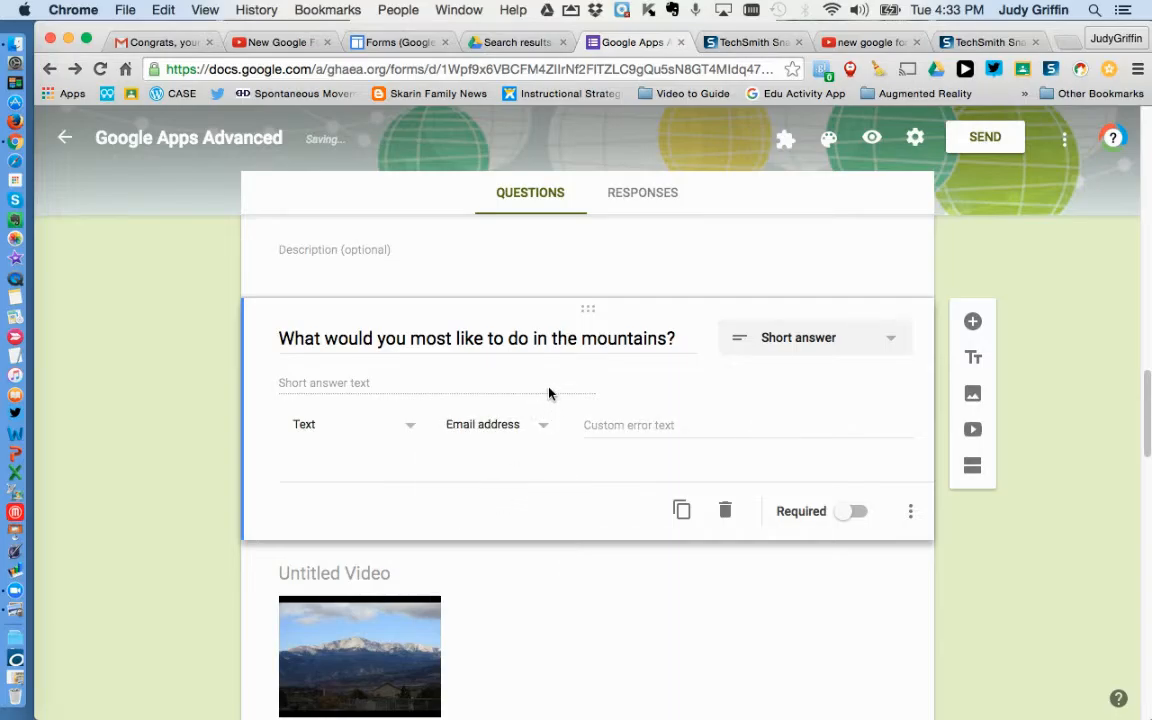
# Step: Change the text condition to Contains with the text "hike"
pyautogui.click(622, 426)
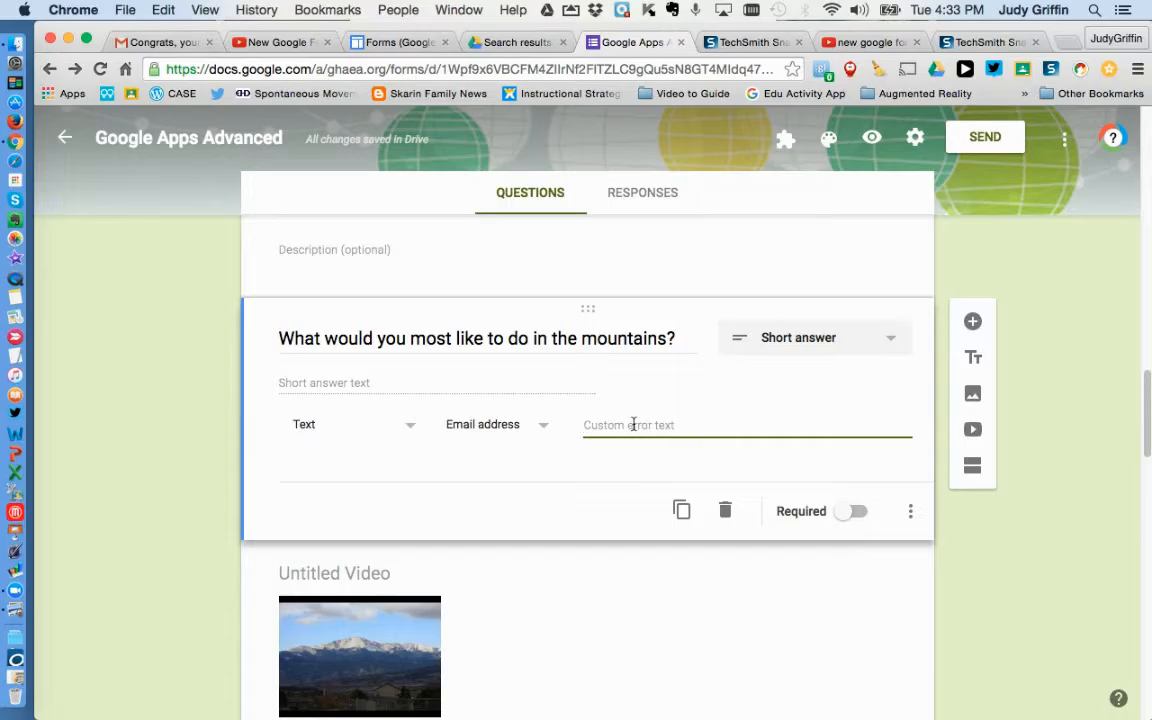
pyautogui.click(542, 430)
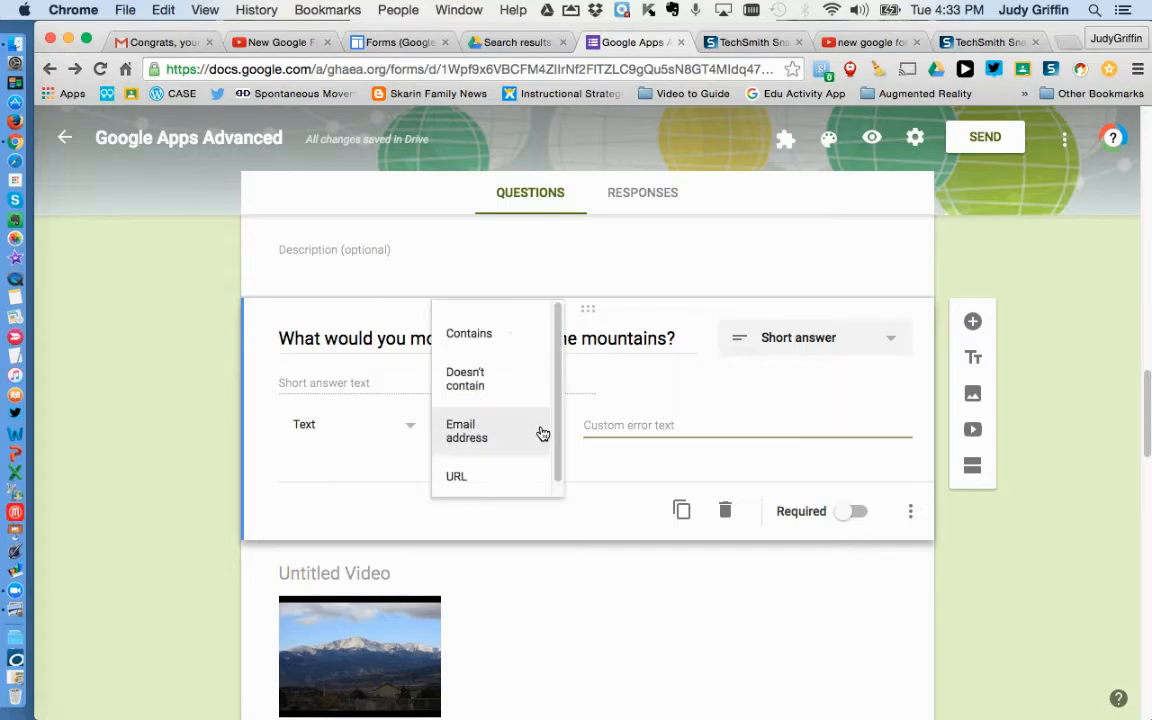
pyautogui.click(520, 335)
pyautogui.click(601, 424)
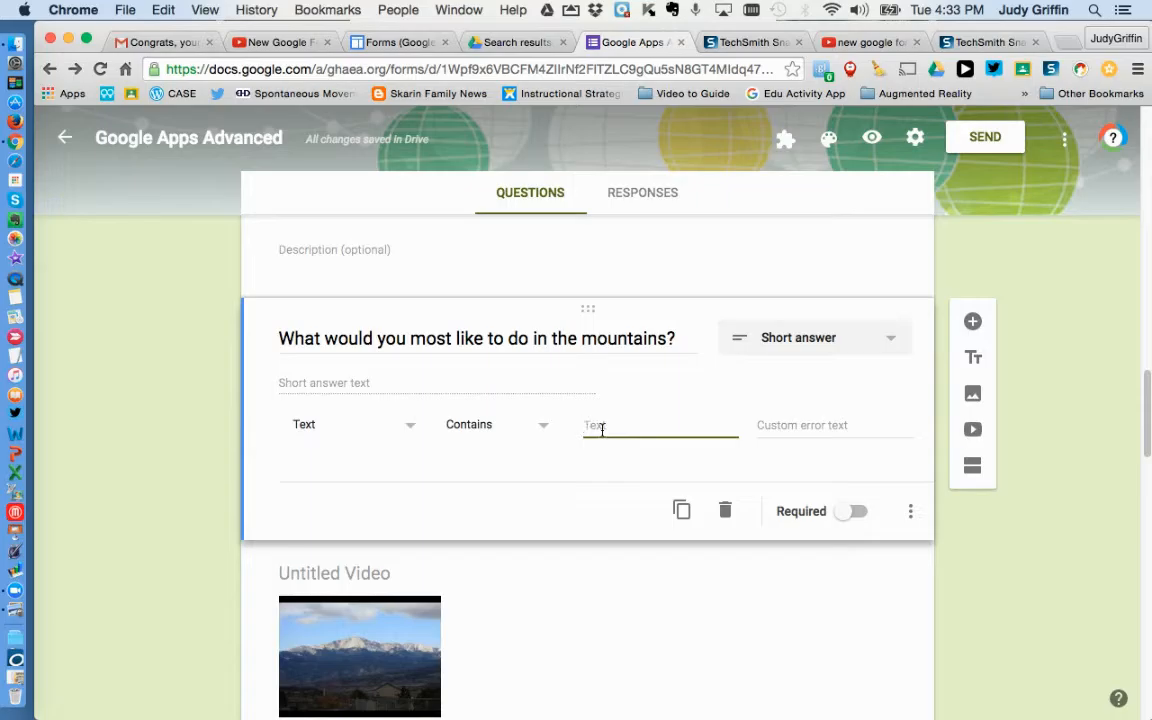
pyautogui.write('hike')
pyautogui.click(781, 425)
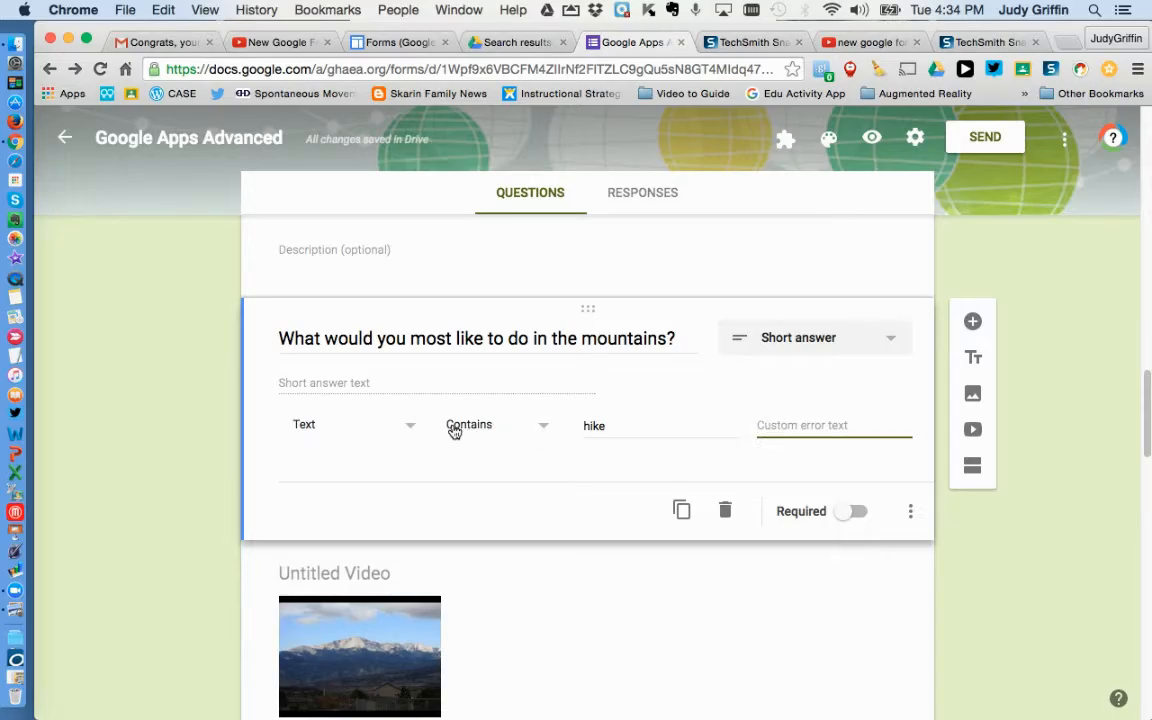
# Step: Switch the validation to Regular expression and set its condition to Contains
pyautogui.click(413, 428)
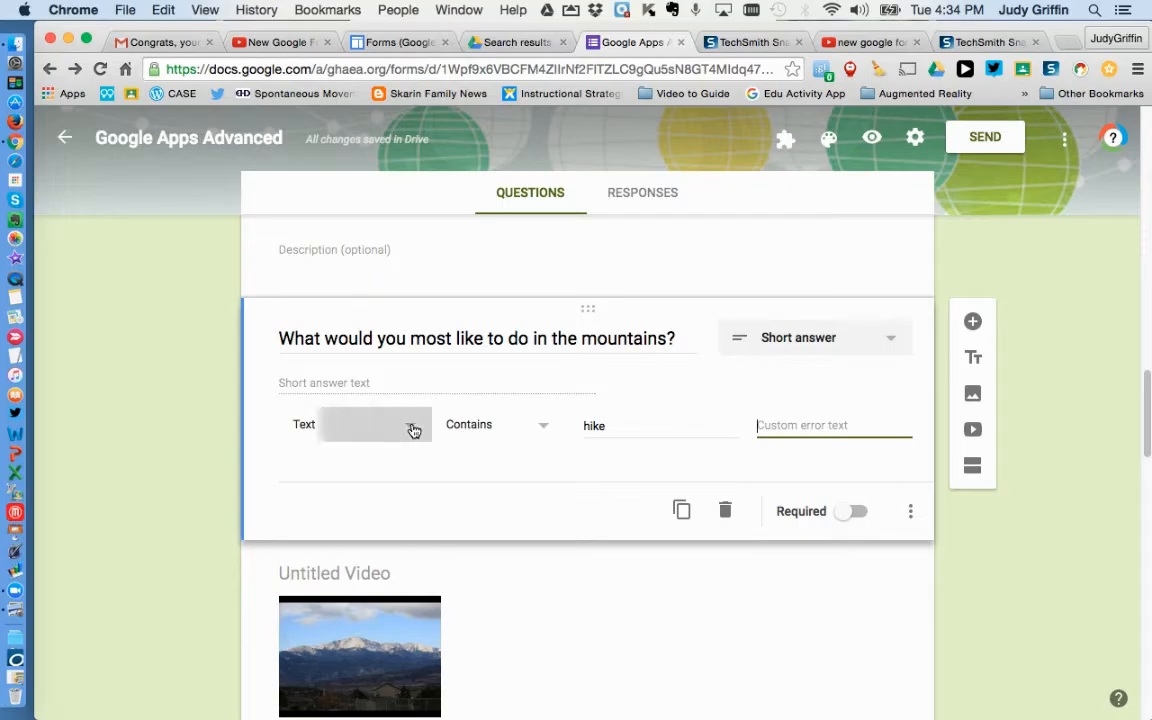
pyautogui.click(386, 473)
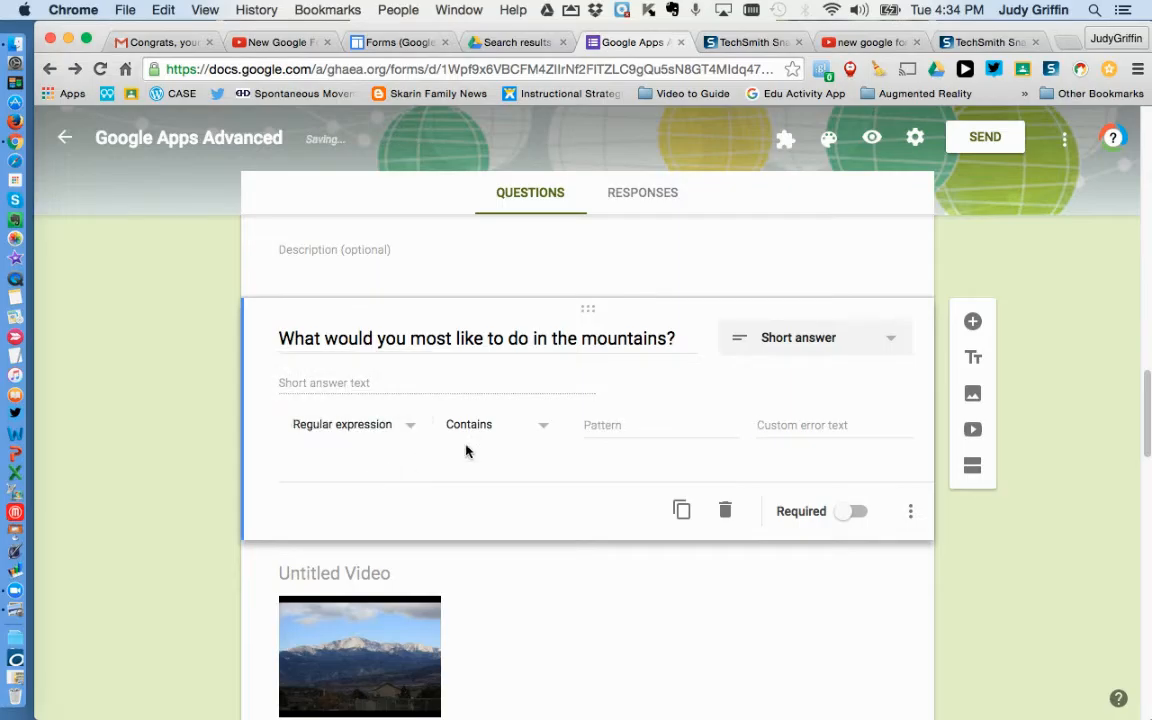
pyautogui.click(548, 431)
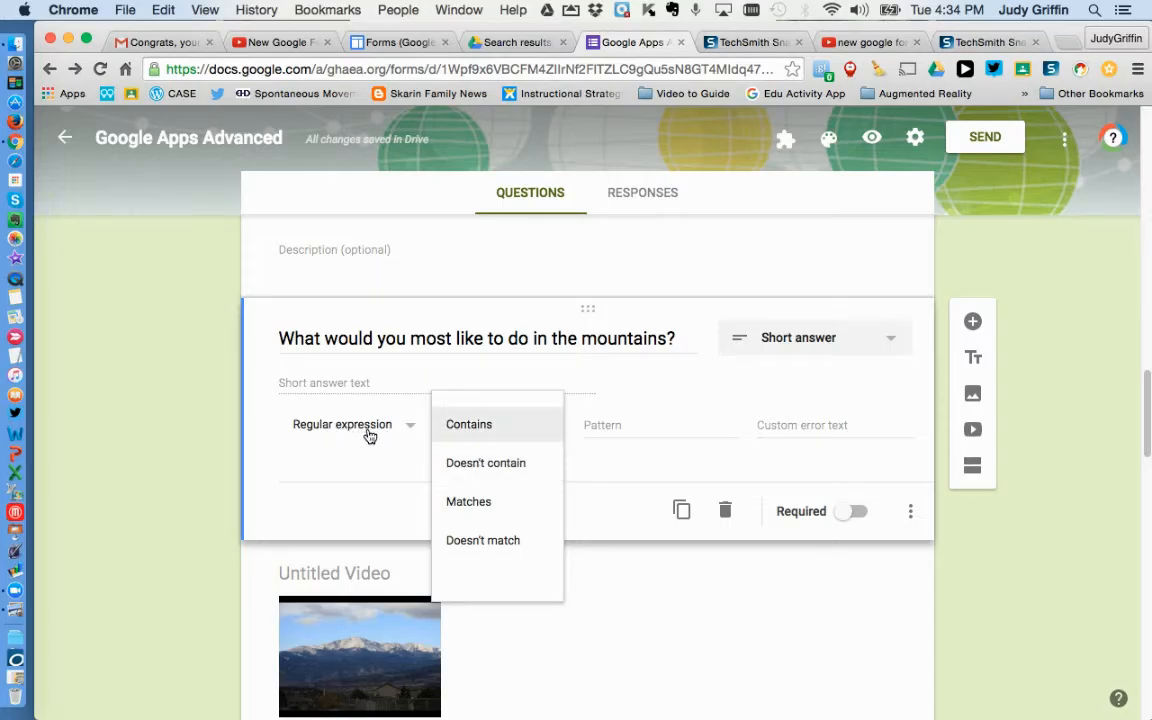
pyautogui.click(474, 501)
pyautogui.click(615, 426)
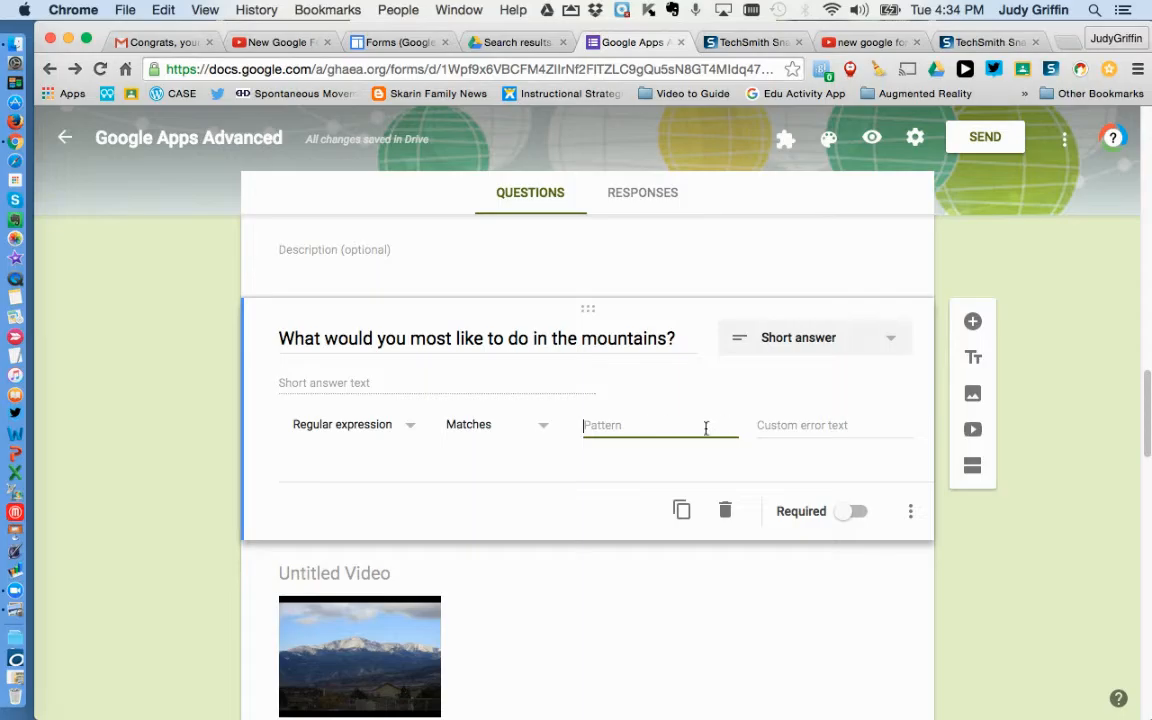
pyautogui.click(548, 430)
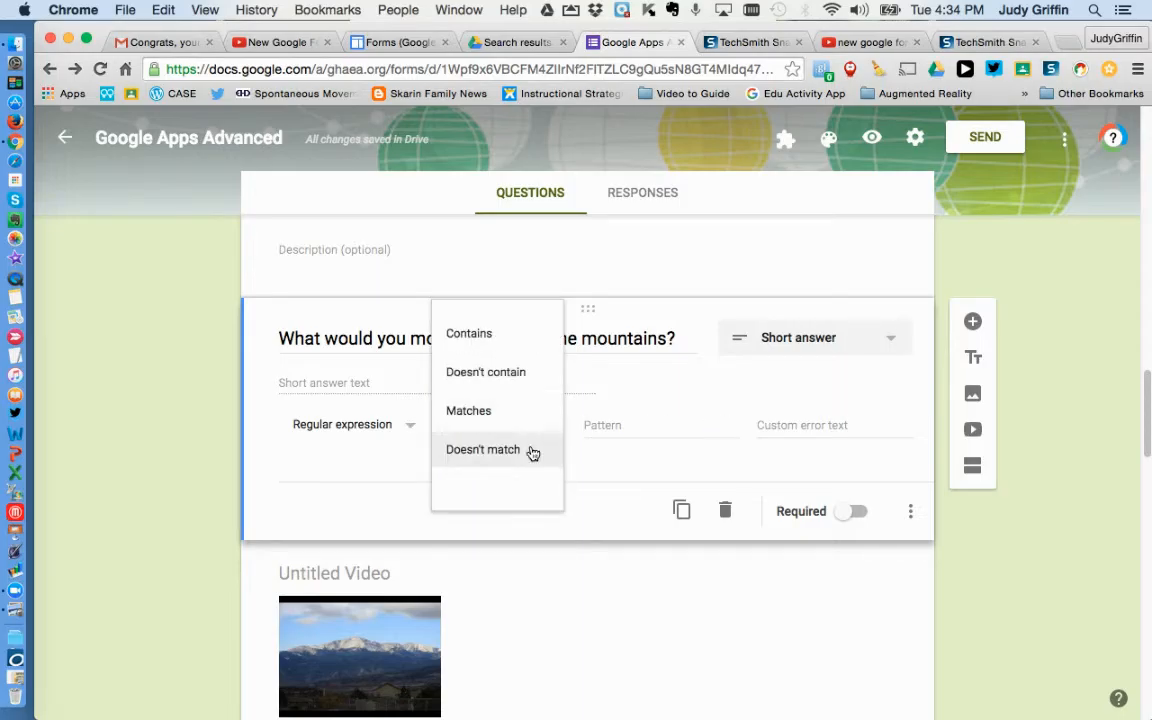
pyautogui.click(514, 334)
pyautogui.click(629, 427)
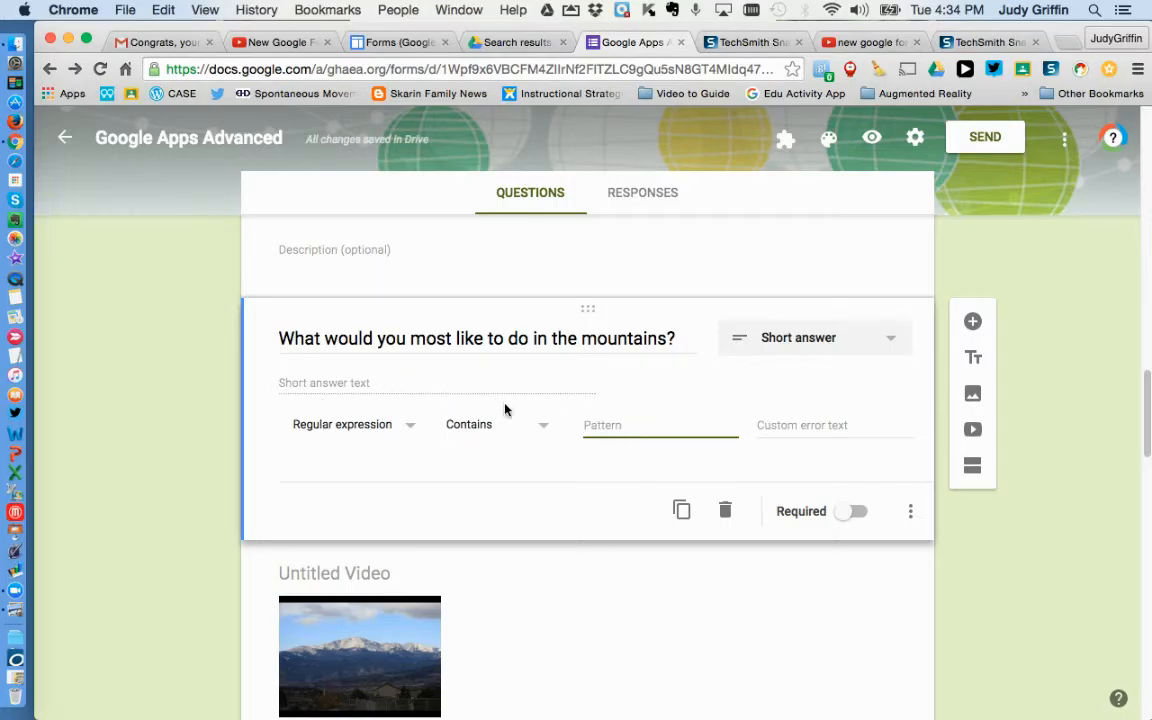
pyautogui.scroll(-5, 1066, 552)
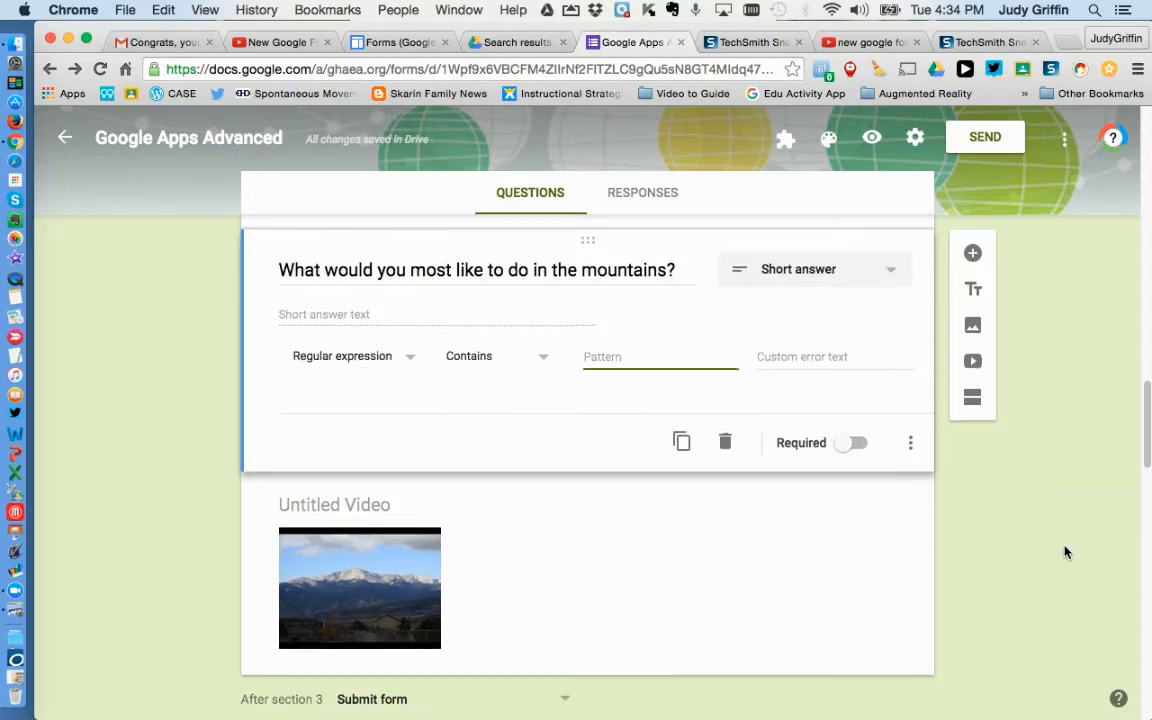
# Step: On the city checkbox question, set the data validation to Select at least 2
pyautogui.scroll(-3, 1066, 552)
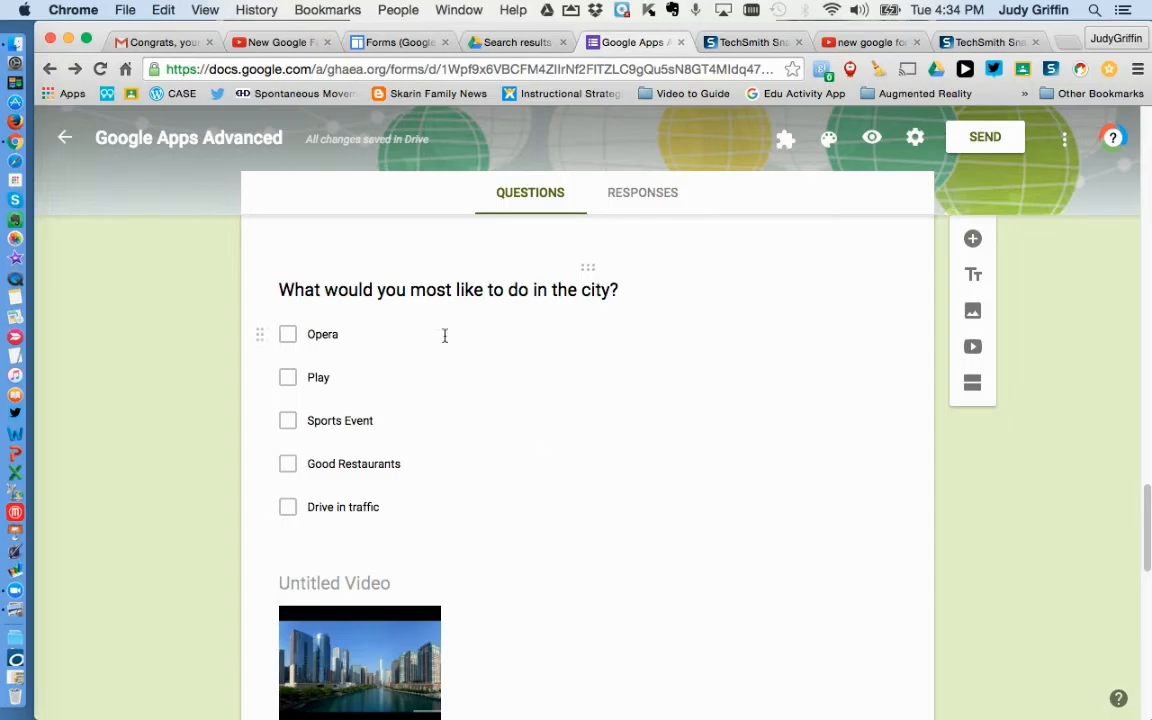
pyautogui.click(420, 285)
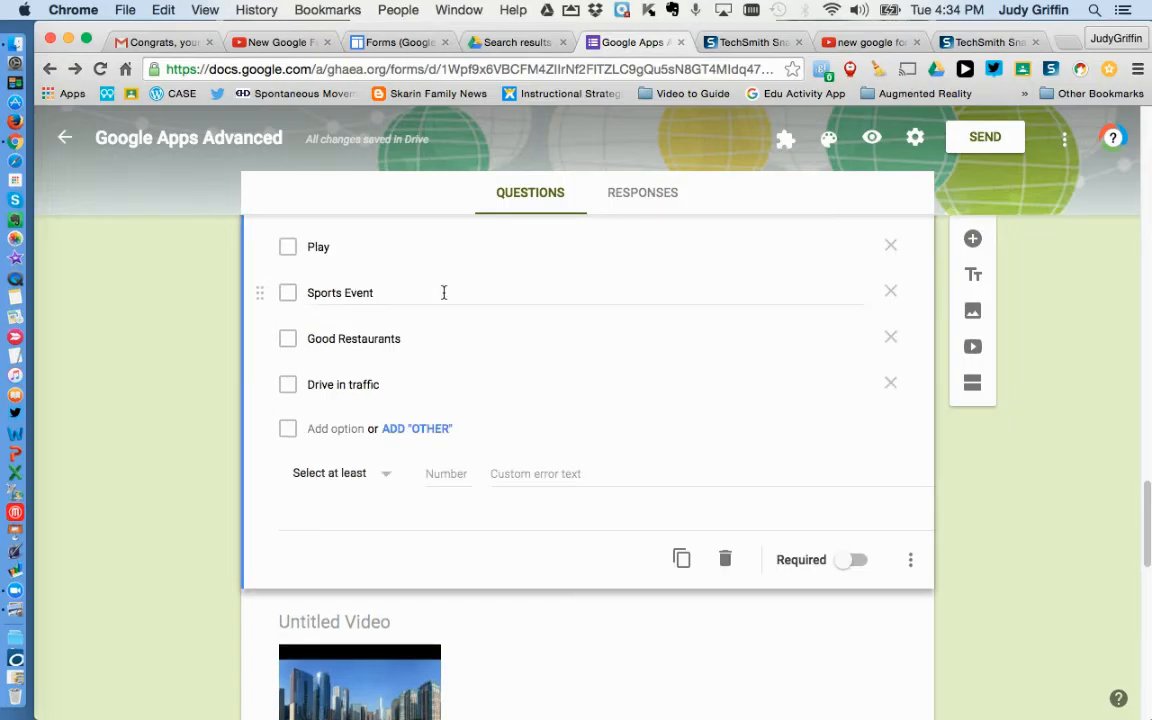
pyautogui.click(911, 567)
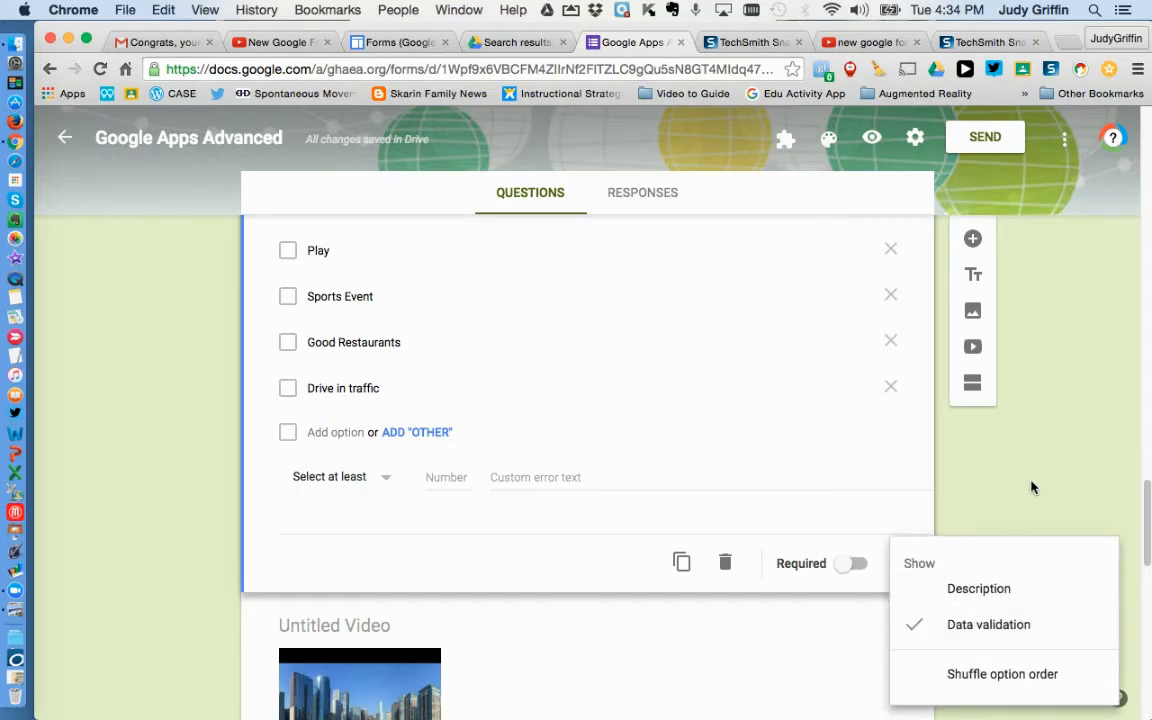
pyautogui.scroll(2, 1146, 505)
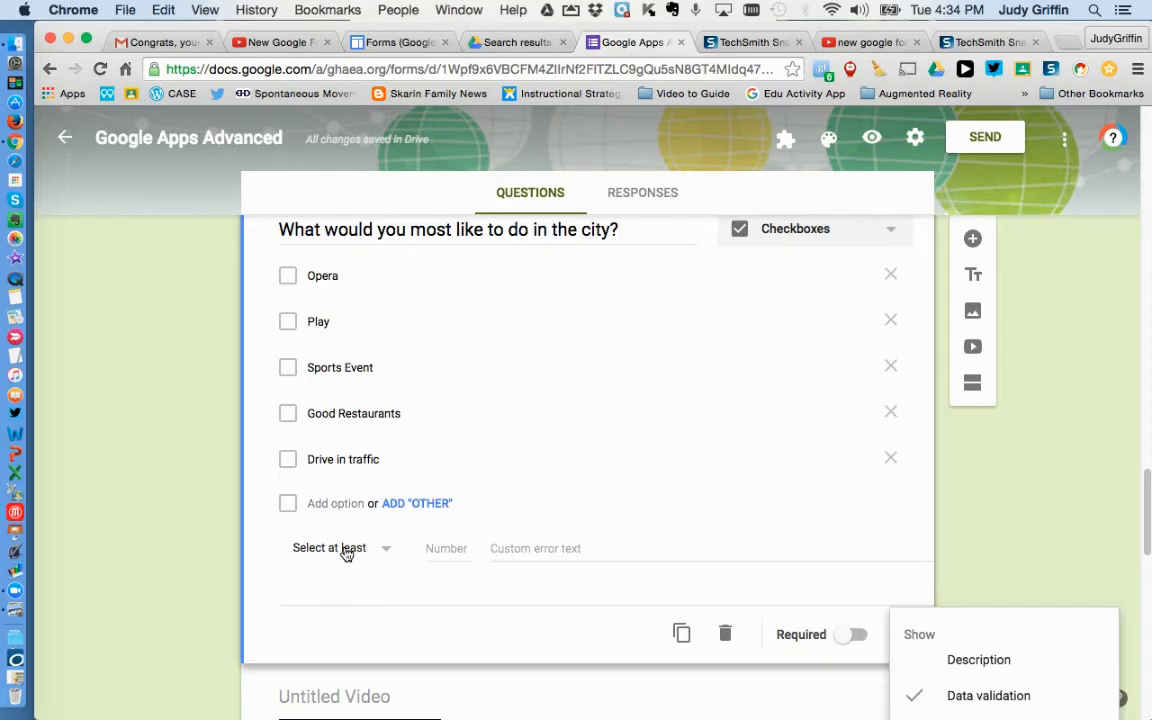
pyautogui.scroll(-2, 346, 555)
pyautogui.click(386, 481)
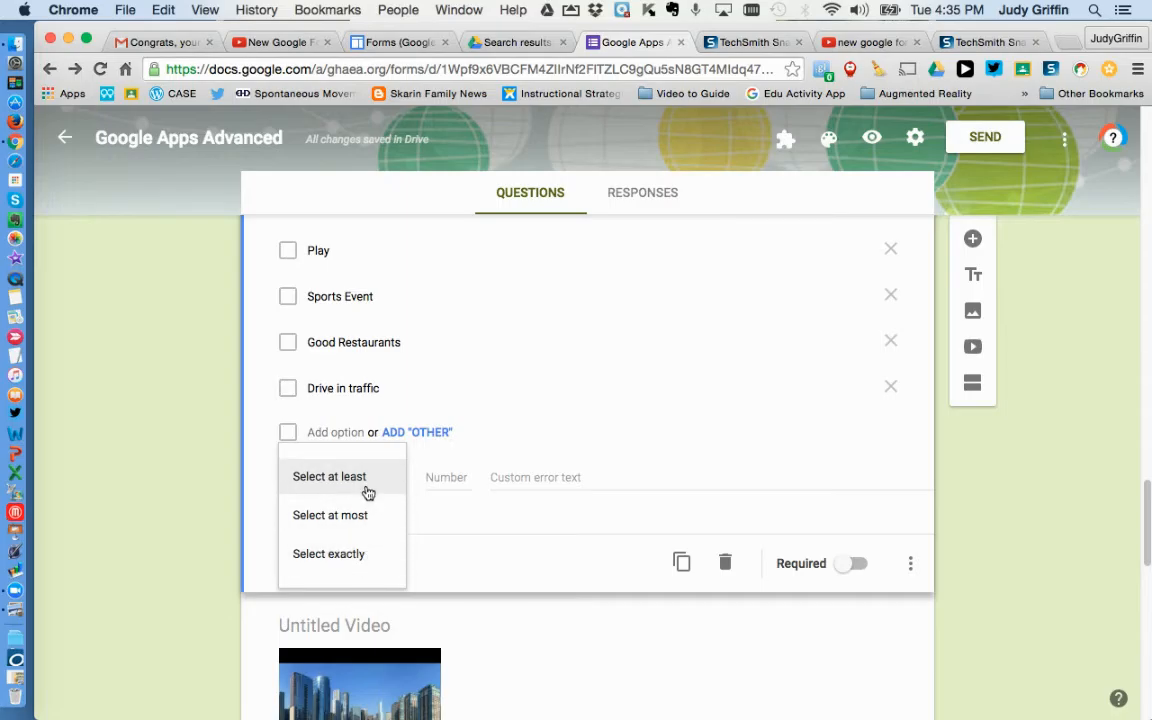
pyautogui.click(367, 486)
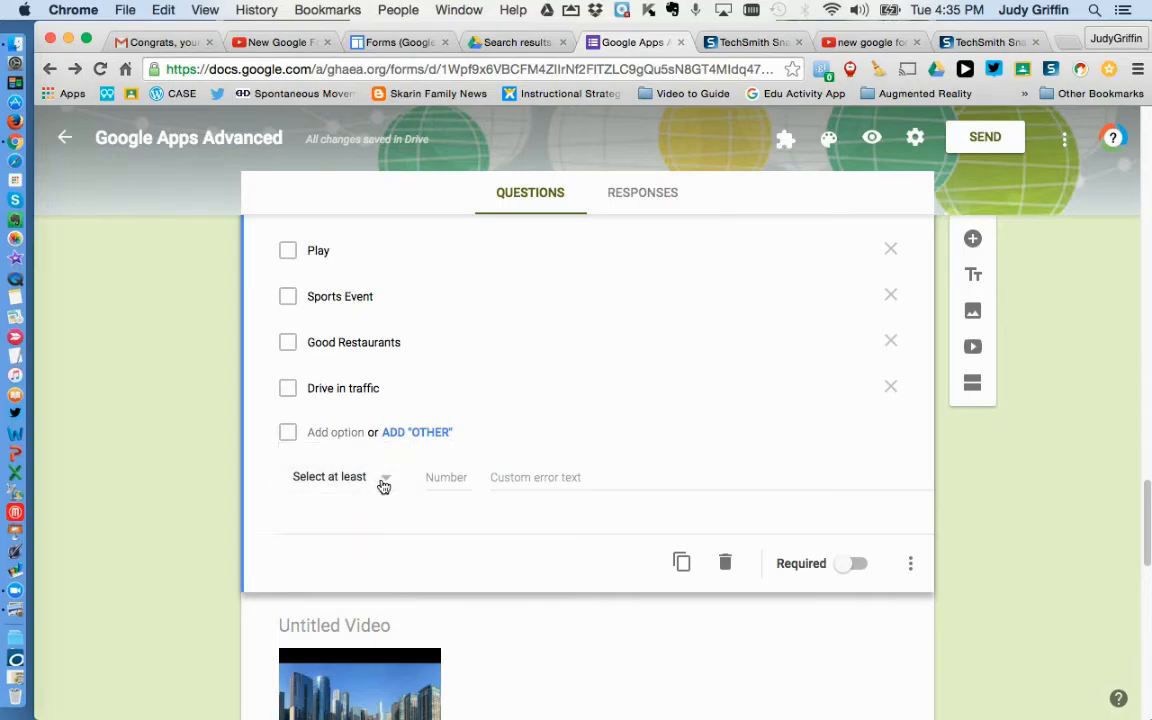
pyautogui.click(447, 477)
pyautogui.write('2')
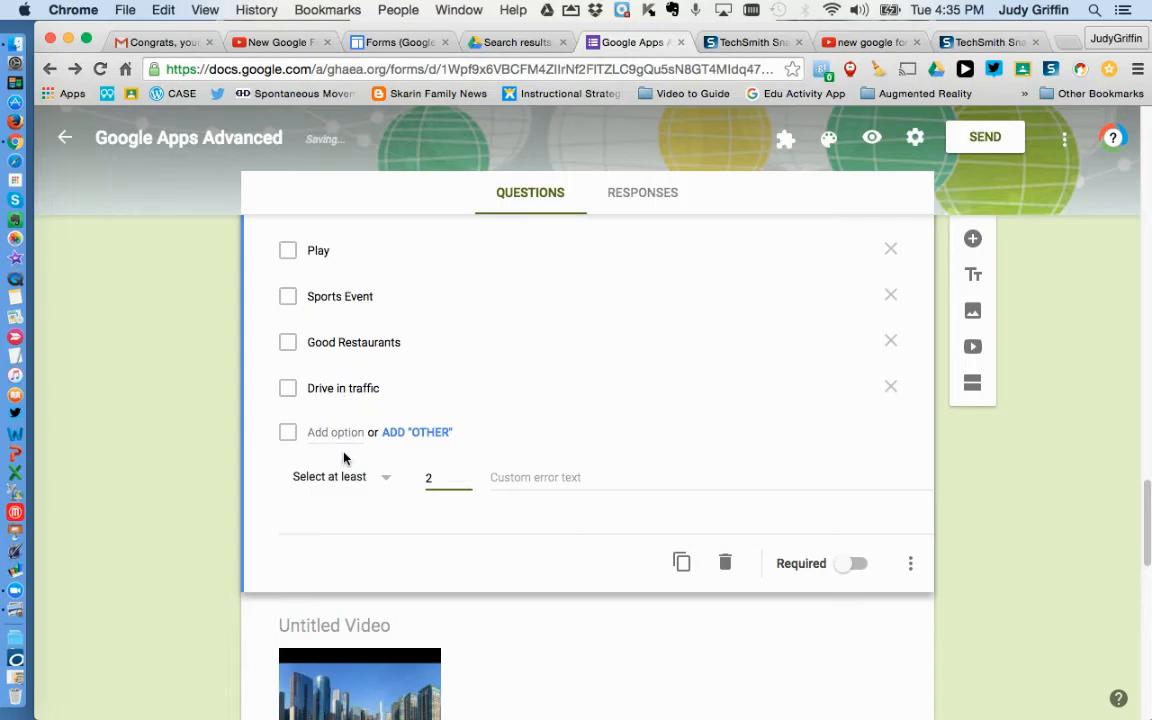
# Step: Switch the checkbox validation rule to Select at most
pyautogui.click(535, 478)
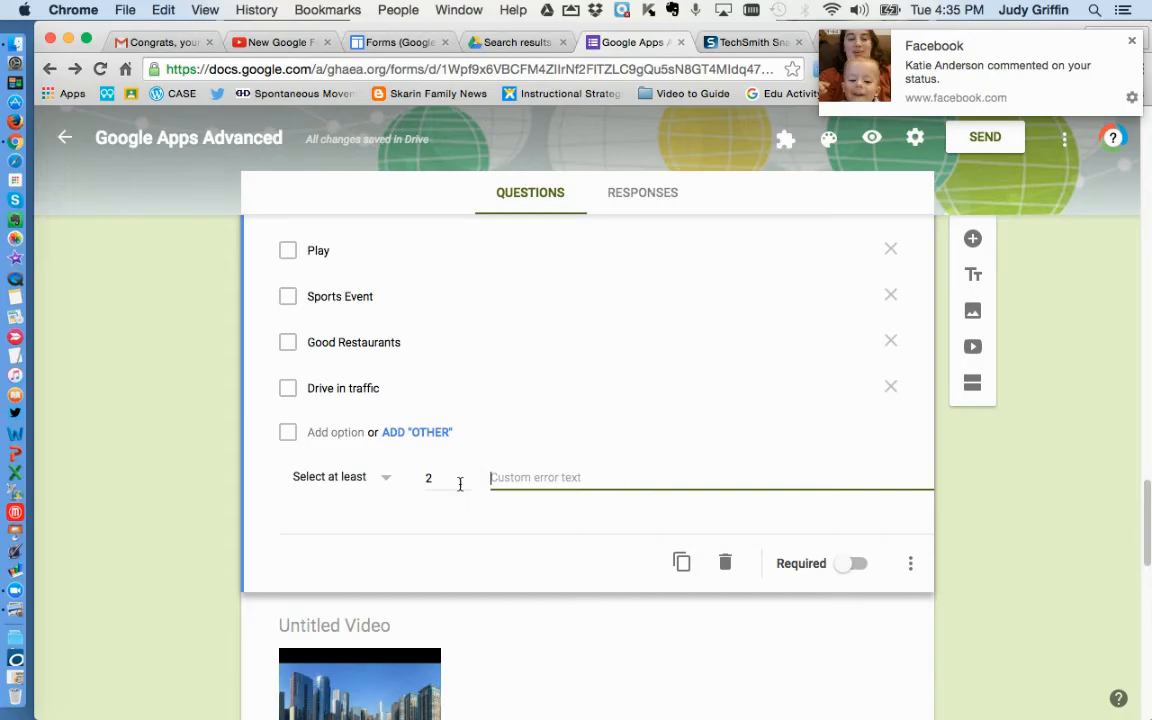
pyautogui.click(386, 479)
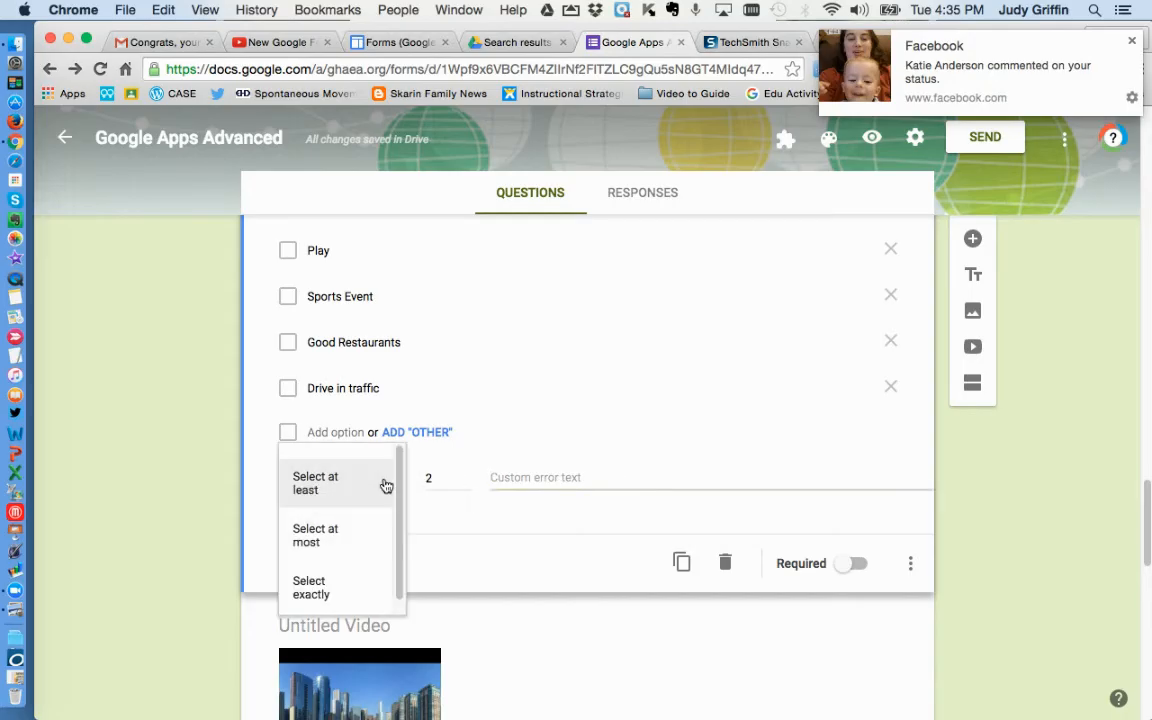
pyautogui.click(362, 535)
pyautogui.click(428, 479)
pyautogui.doubleClick(428, 479)
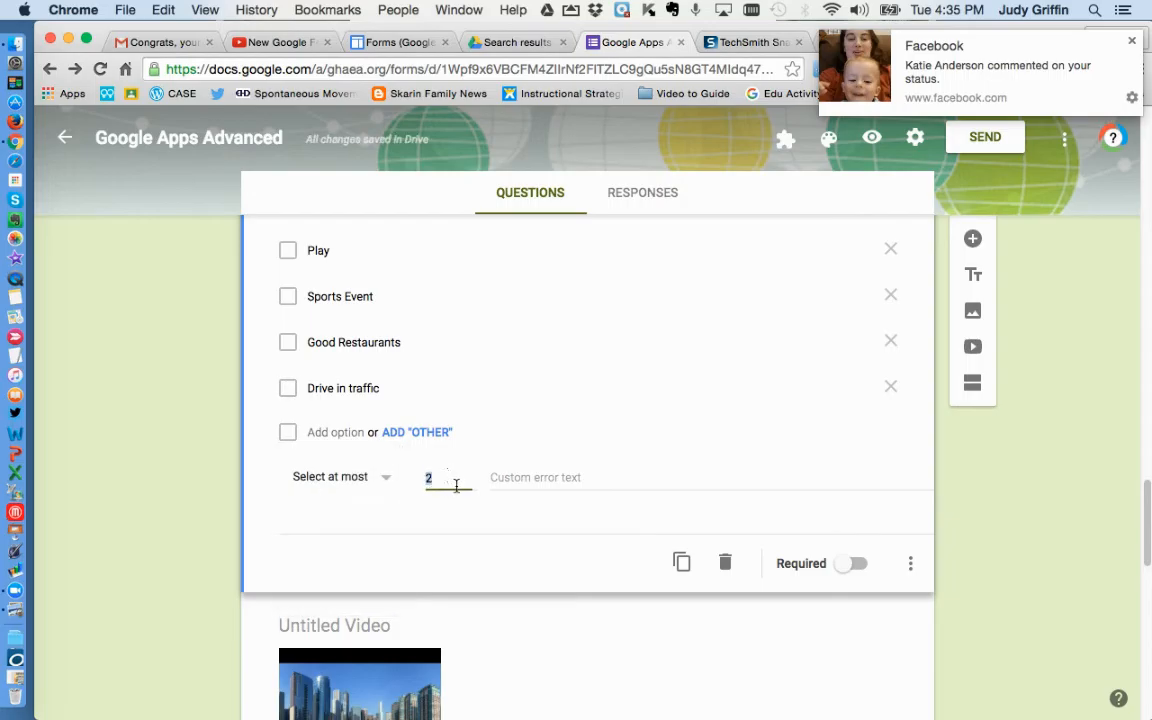
pyautogui.click(535, 478)
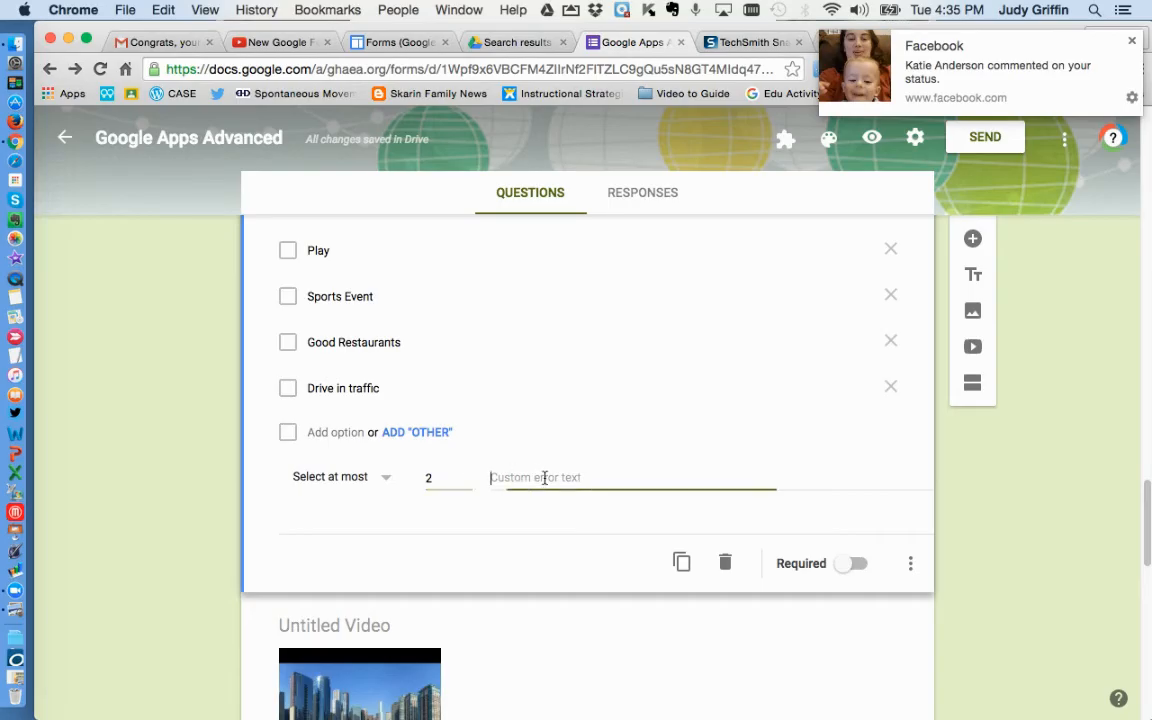
# Step: Switch the checkbox validation rule to Select exactly, keeping the number 2
pyautogui.click(388, 479)
pyautogui.click(350, 540)
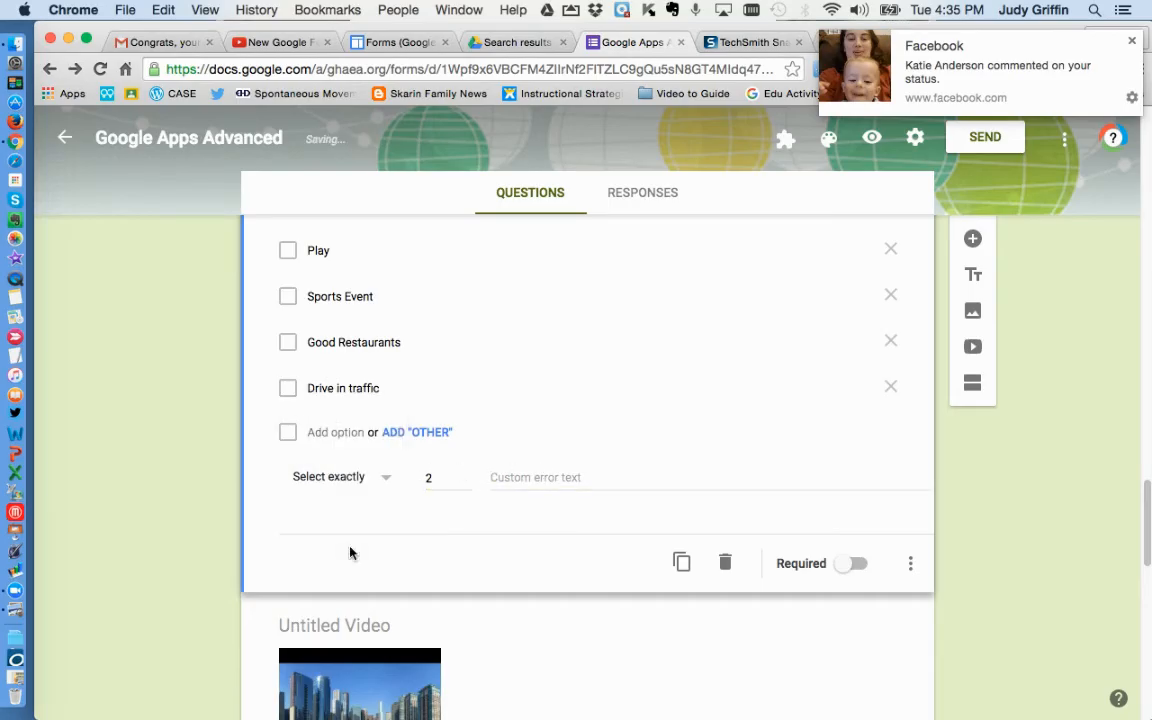
pyautogui.click(440, 481)
pyautogui.scroll(1, 515, 434)
pyautogui.scroll(3, 514, 437)
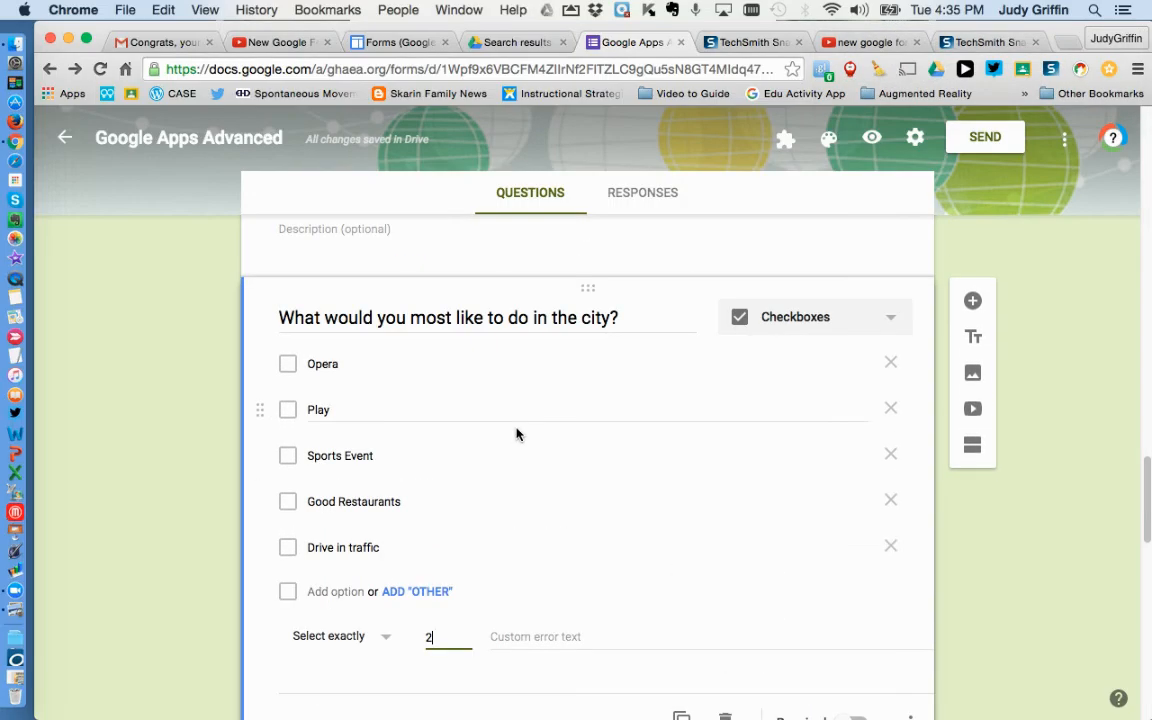
# Step: Add the description "Choose 2 of the following:" to the city question
pyautogui.click(527, 317)
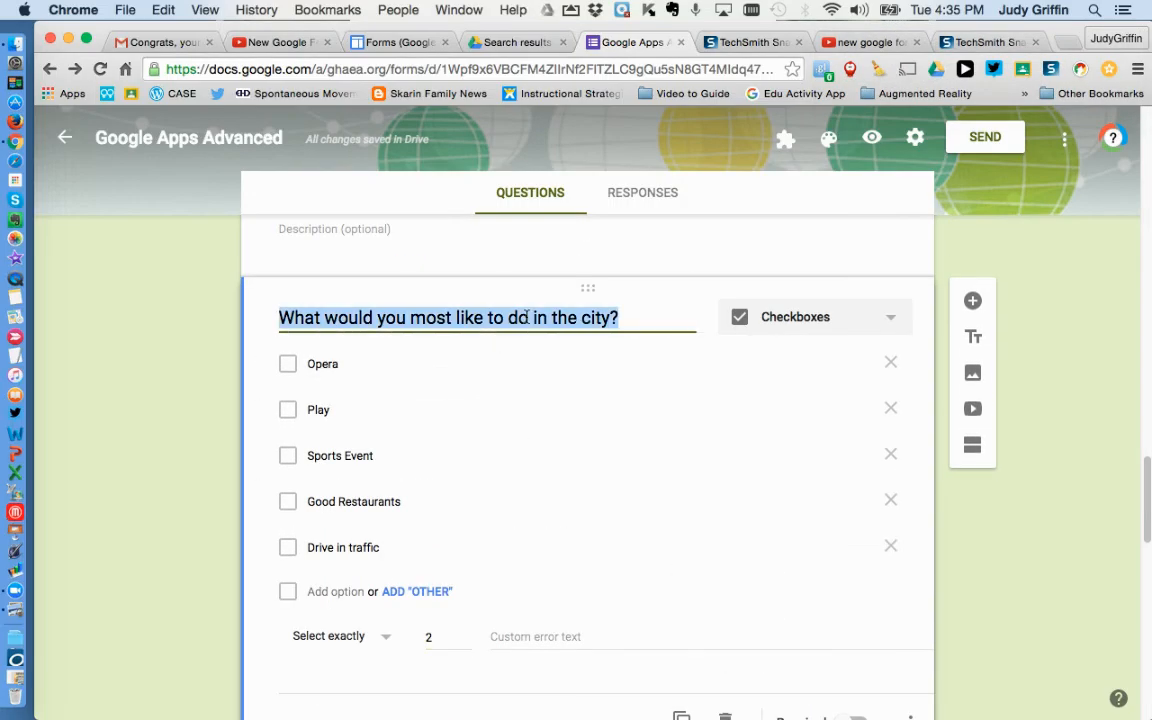
pyautogui.click(911, 716)
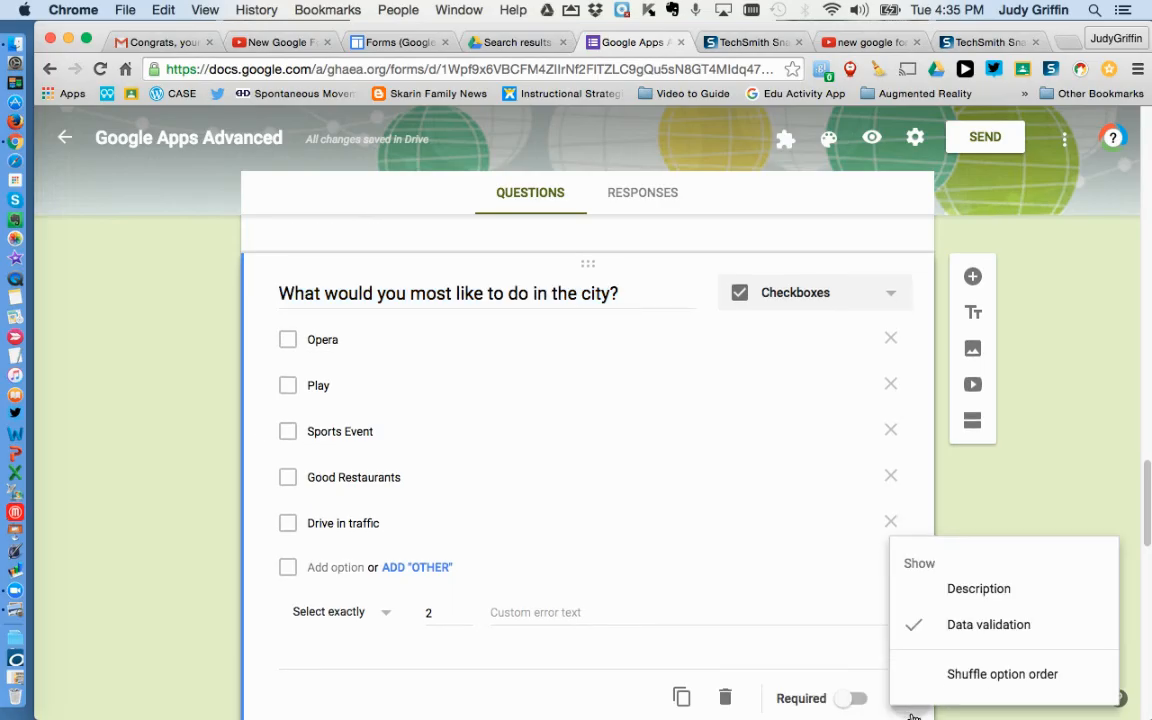
pyautogui.click(969, 592)
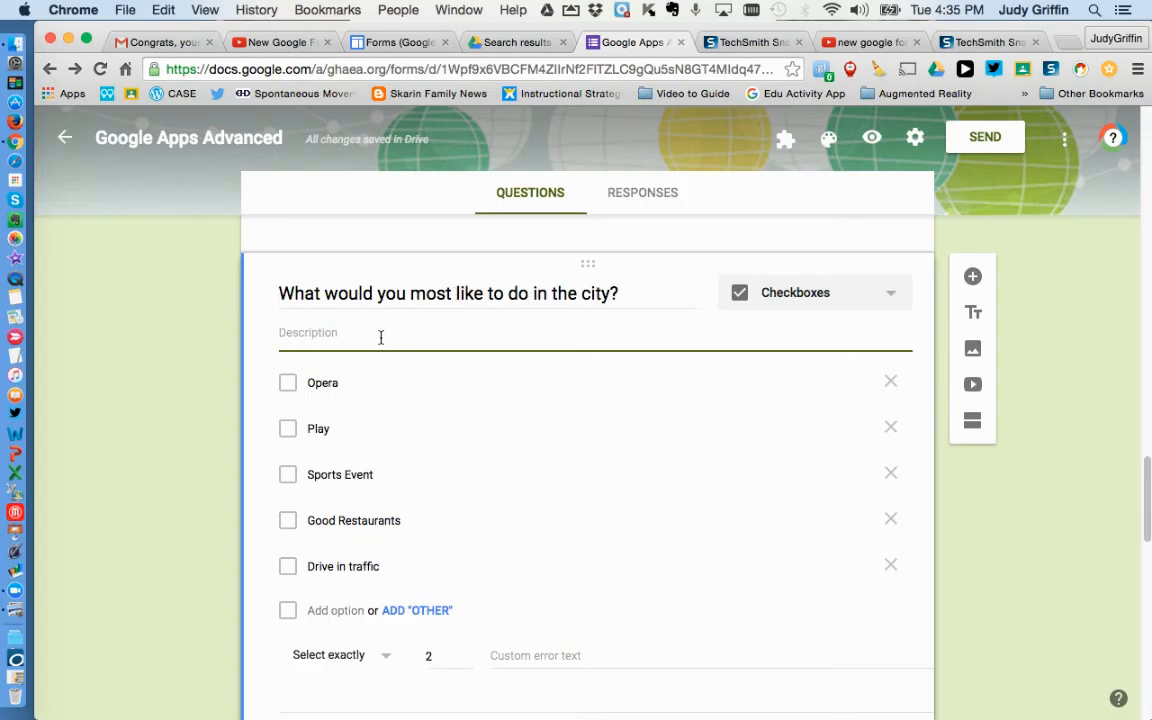
pyautogui.write('Choose 2')
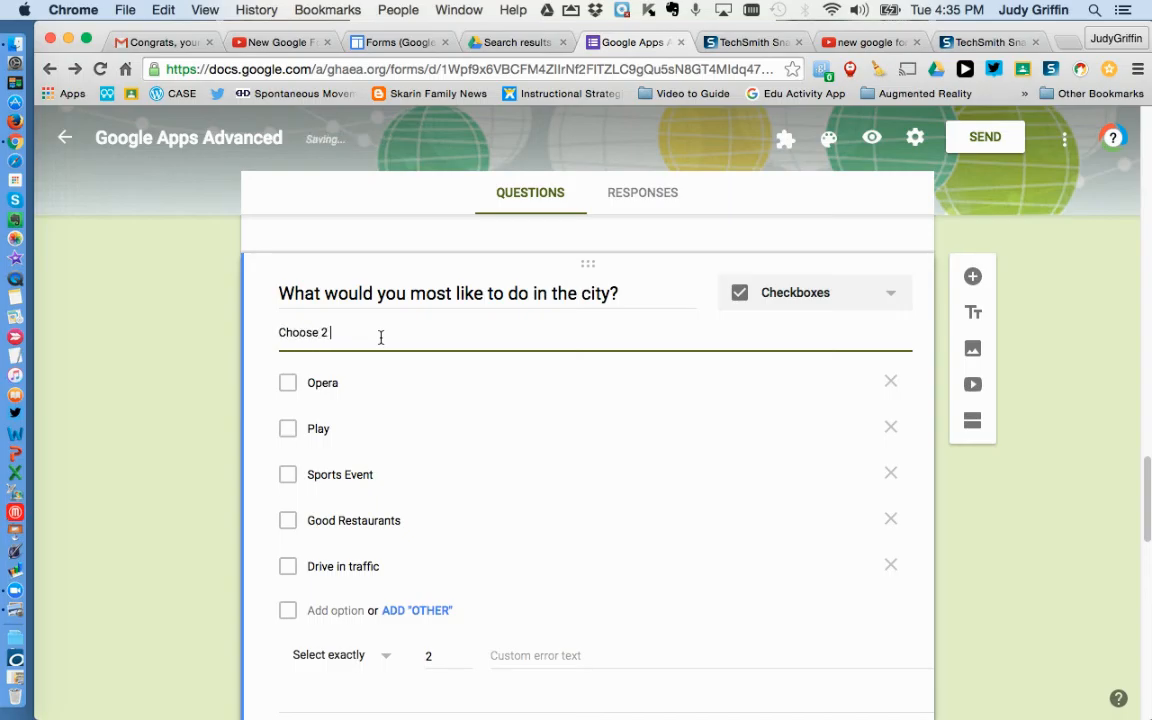
pyautogui.write(' of the following:')
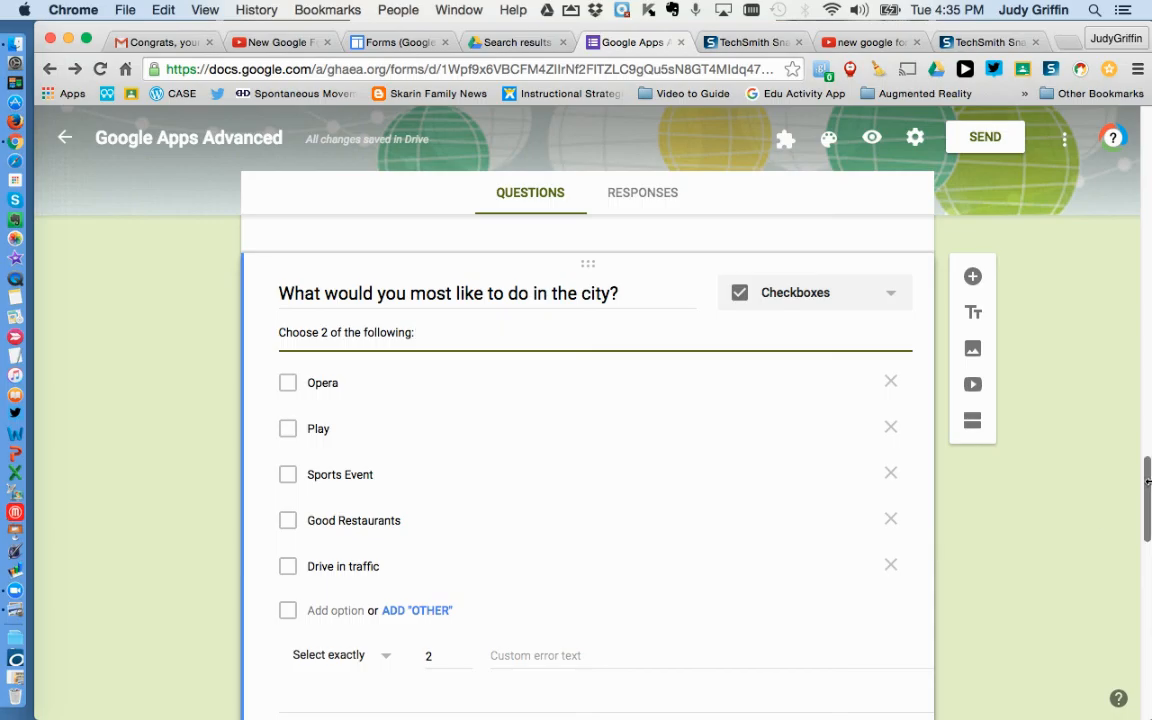
pyautogui.moveTo(1148, 484); pyautogui.dragTo(1148, 492)
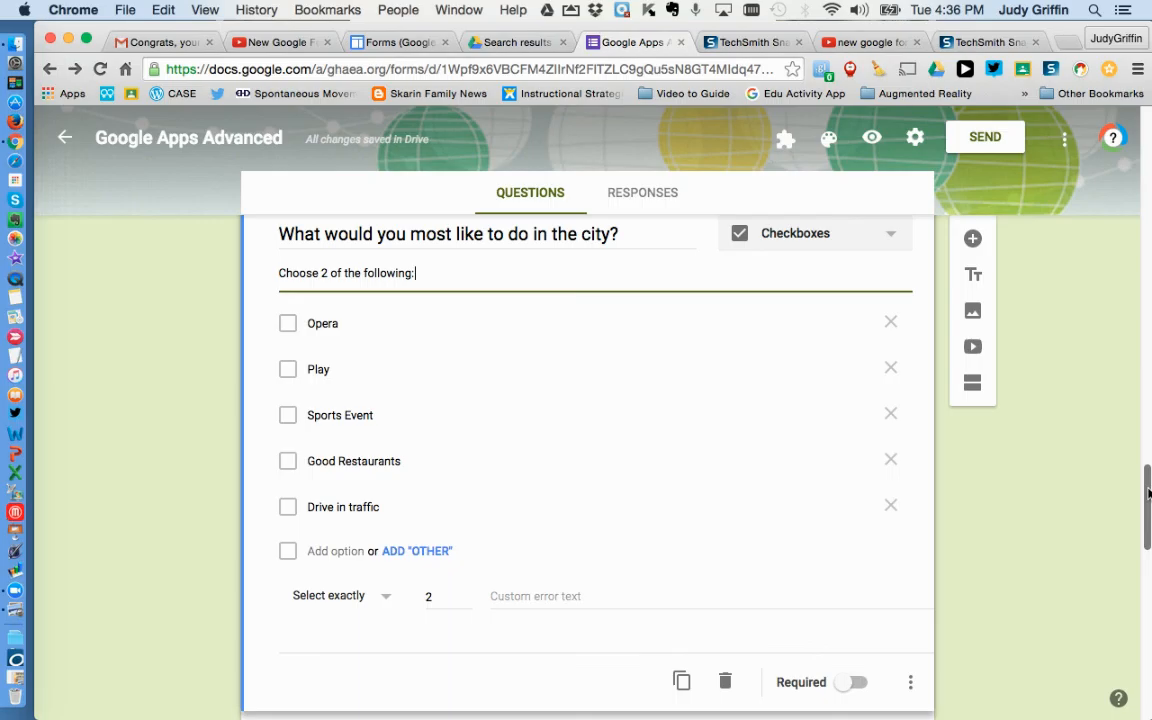
pyautogui.moveTo(1148, 492); pyautogui.dragTo(1148, 528)
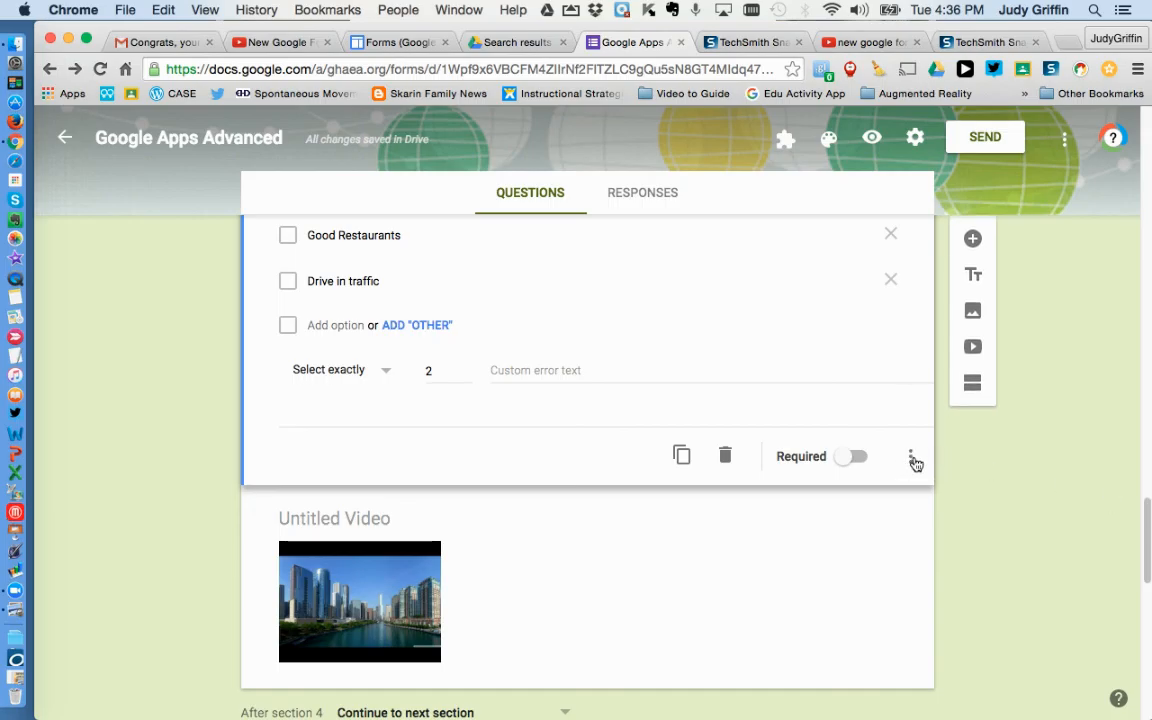